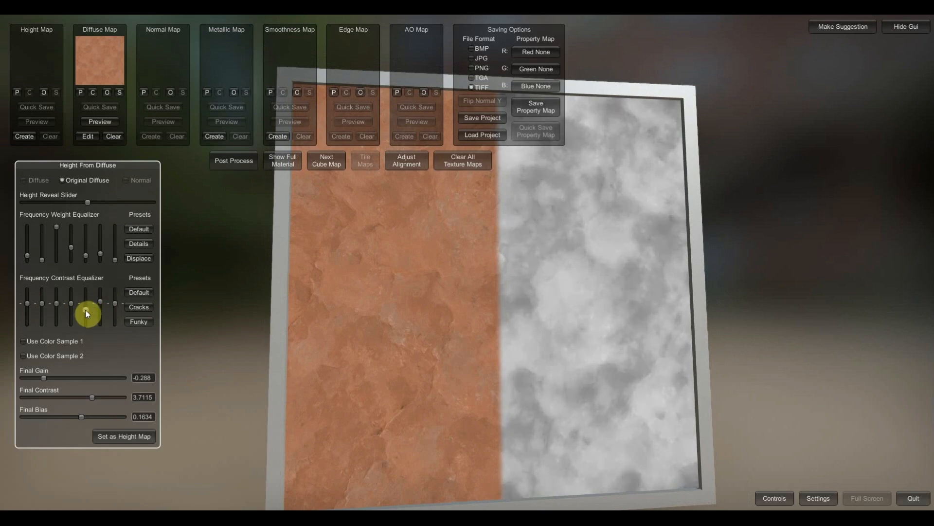
Step: Fine-tune the Frequency Contrast Equalizer for the height generated from the diffuse and set the result as the height map
{"action": "left_click_drag", "start_coordinate": [72, 303], "coordinate": [73, 305]}
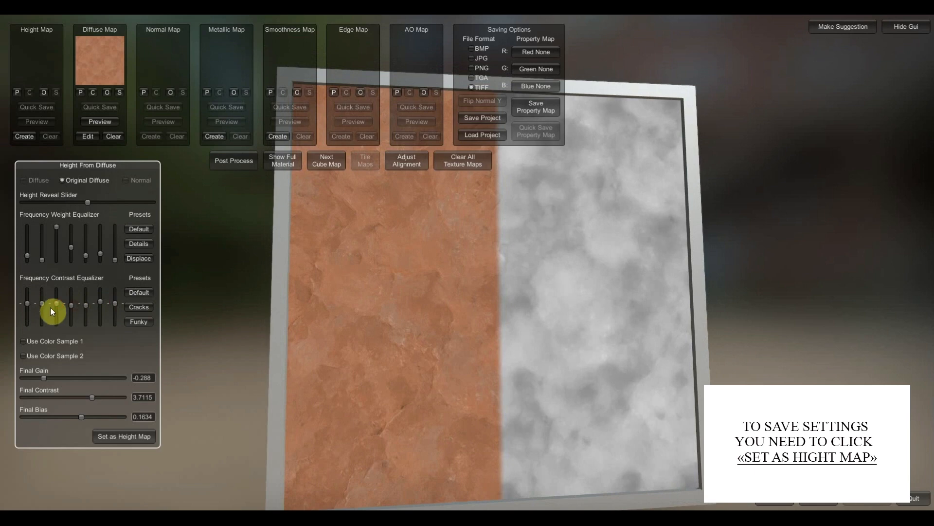
{"action": "left_click", "coordinate": [137, 437]}
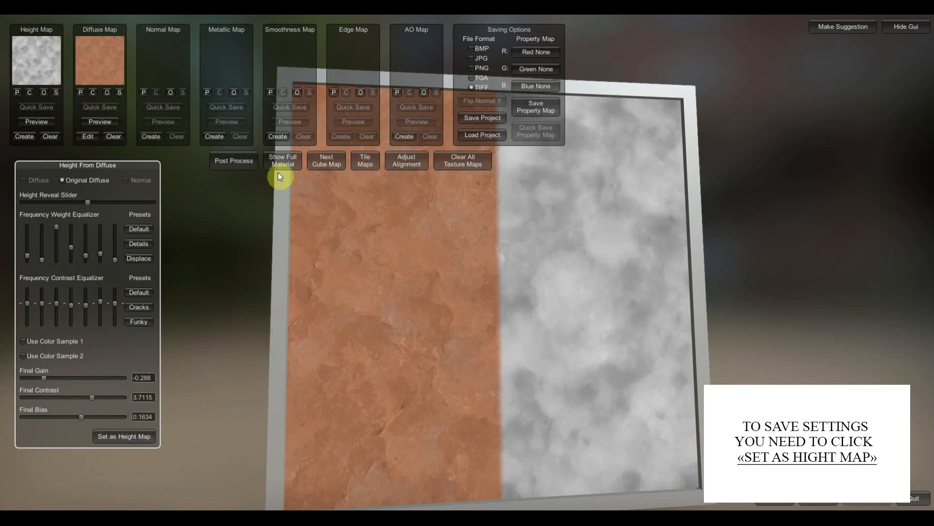
Step: Create a normal map from the height map, rebalance its Frequency Equalizer bands, and set it as the normal map
{"action": "left_click", "coordinate": [152, 137]}
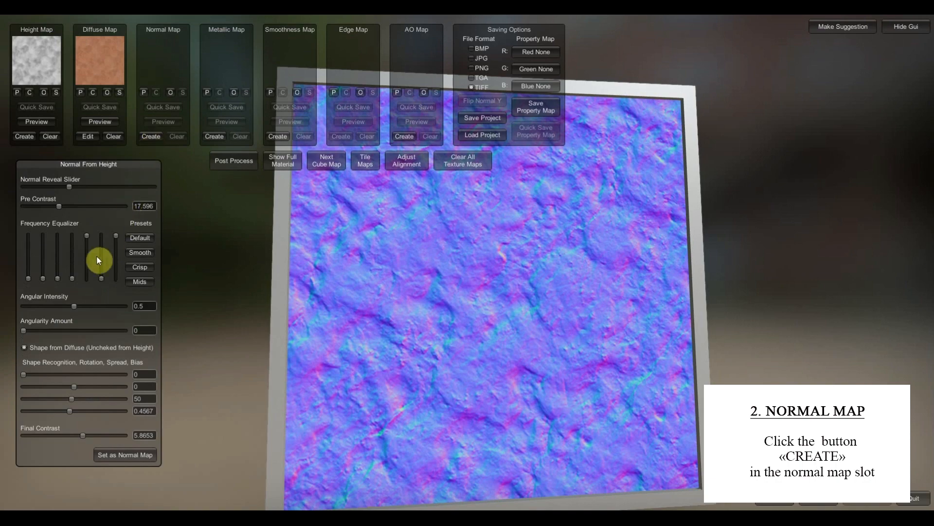
{"action": "left_click_drag", "start_coordinate": [507, 414], "coordinate": [613, 419]}
{"action": "left_click_drag", "start_coordinate": [28, 277], "coordinate": [25, 210]}
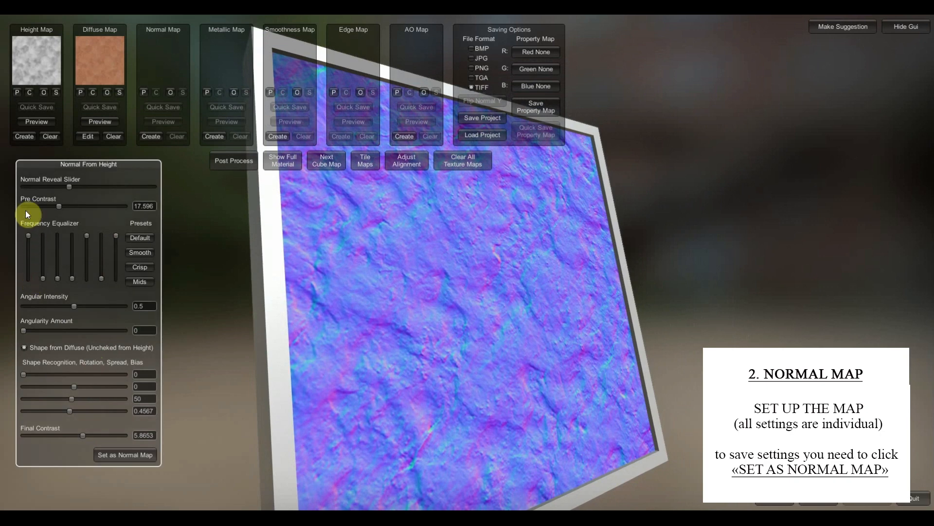
{"action": "left_click_drag", "start_coordinate": [88, 241], "coordinate": [92, 252]}
{"action": "left_click_drag", "start_coordinate": [98, 267], "coordinate": [101, 242]}
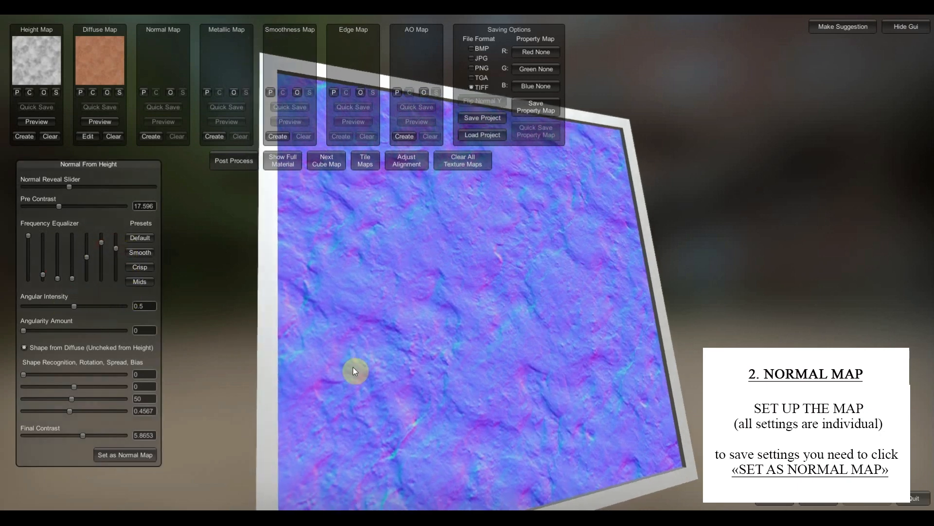
{"action": "left_click", "coordinate": [148, 457]}
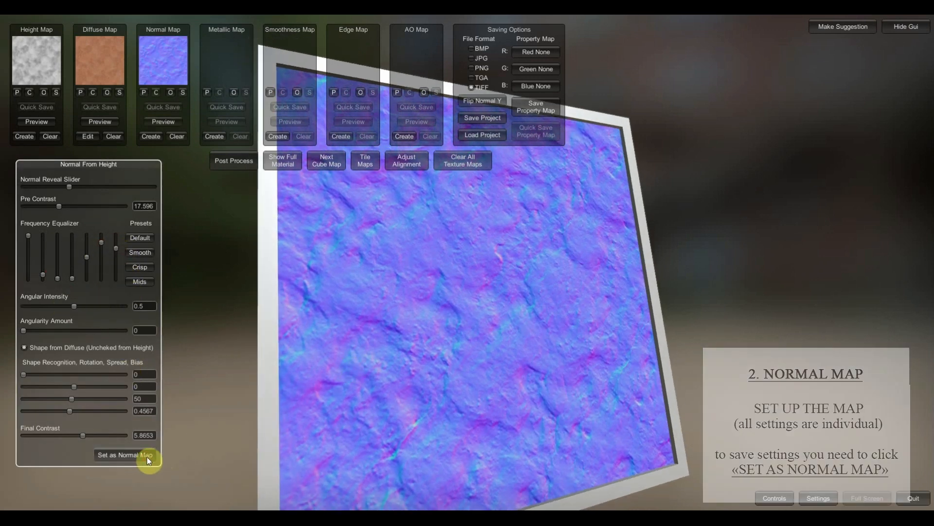
Step: Create the AO map with pixel spread 63.653, pixel depth 25.846, AO power 9.0913 and AO bias 0.0384, and apply it
{"action": "left_click", "coordinate": [401, 138]}
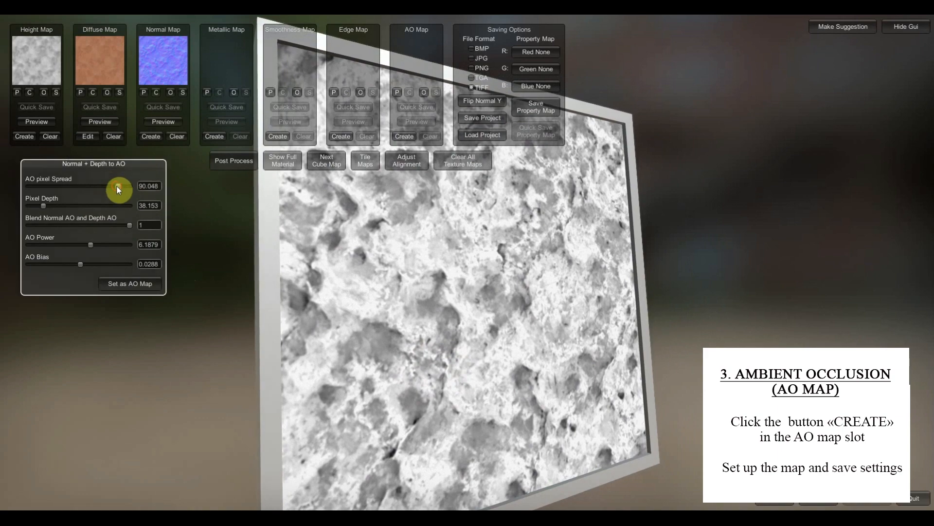
{"action": "left_click_drag", "start_coordinate": [118, 189], "coordinate": [20, 206]}
{"action": "left_click_drag", "start_coordinate": [52, 164], "coordinate": [81, 194]}
{"action": "left_click_drag", "start_coordinate": [82, 254], "coordinate": [72, 273]}
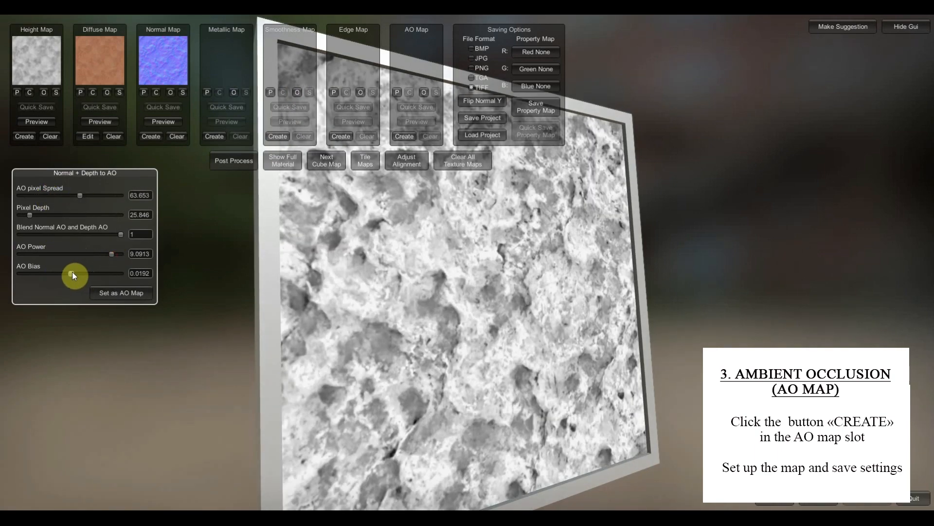
{"action": "mouse_move", "coordinate": [464, 390]}
{"action": "right_mouse_down"}
{"action": "mouse_move", "coordinate": [411, 393]}
{"action": "mouse_move", "coordinate": [461, 386]}
{"action": "right_mouse_up"}
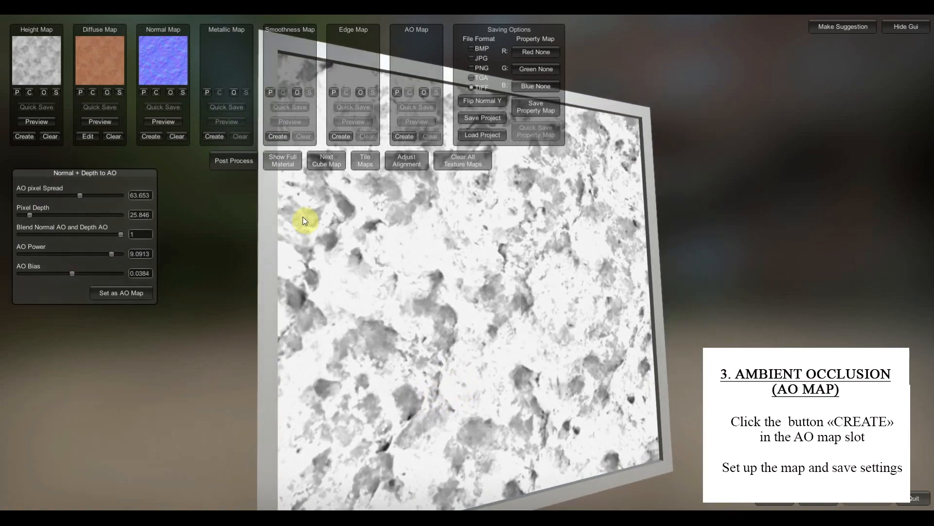
{"action": "left_click", "coordinate": [122, 294]}
Step: Show the full material preview and set the Paralax Displacement to 0.1923
{"action": "left_click", "coordinate": [274, 163]}
{"action": "right_click_drag", "start_coordinate": [434, 344], "coordinate": [467, 332]}
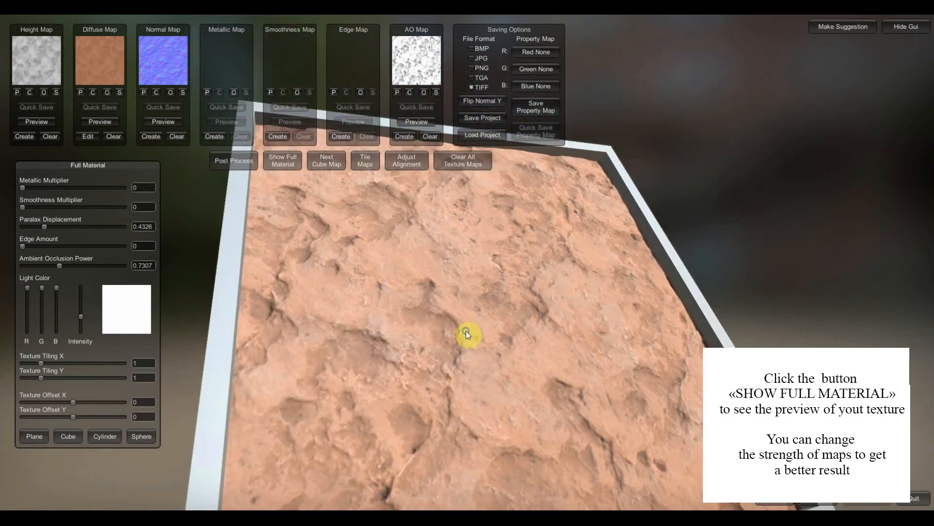
{"action": "left_click_drag", "start_coordinate": [44, 226], "coordinate": [17, 223]}
{"action": "right_click_drag", "start_coordinate": [446, 327], "coordinate": [448, 281]}
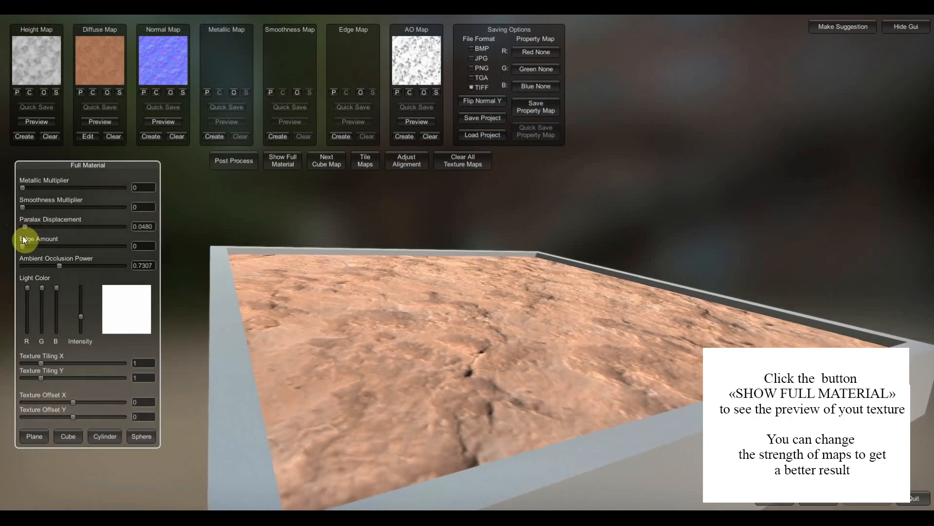
{"action": "mouse_move", "coordinate": [34, 238]}
{"action": "left_mouse_down"}
{"action": "mouse_move", "coordinate": [87, 245]}
{"action": "mouse_move", "coordinate": [14, 242]}
{"action": "mouse_move", "coordinate": [31, 241]}
{"action": "left_mouse_up"}
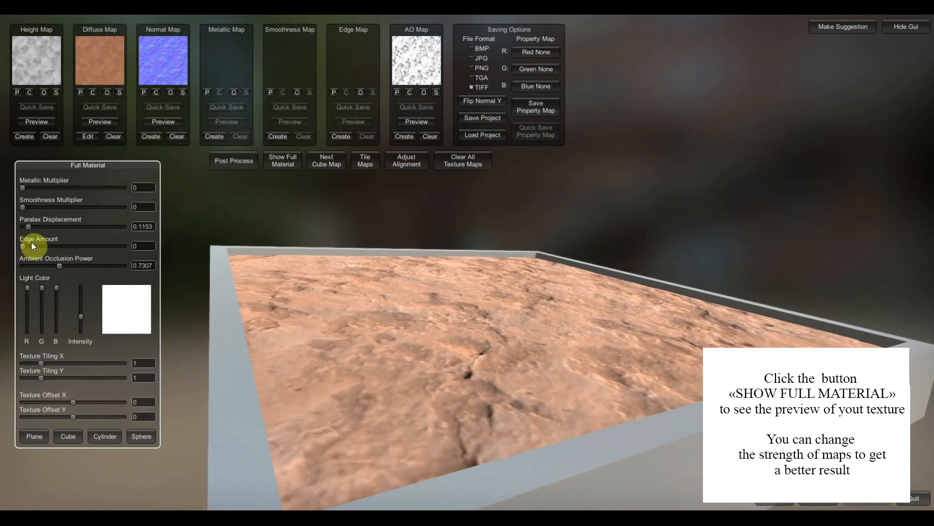
{"action": "right_click_drag", "start_coordinate": [411, 411], "coordinate": [409, 387]}
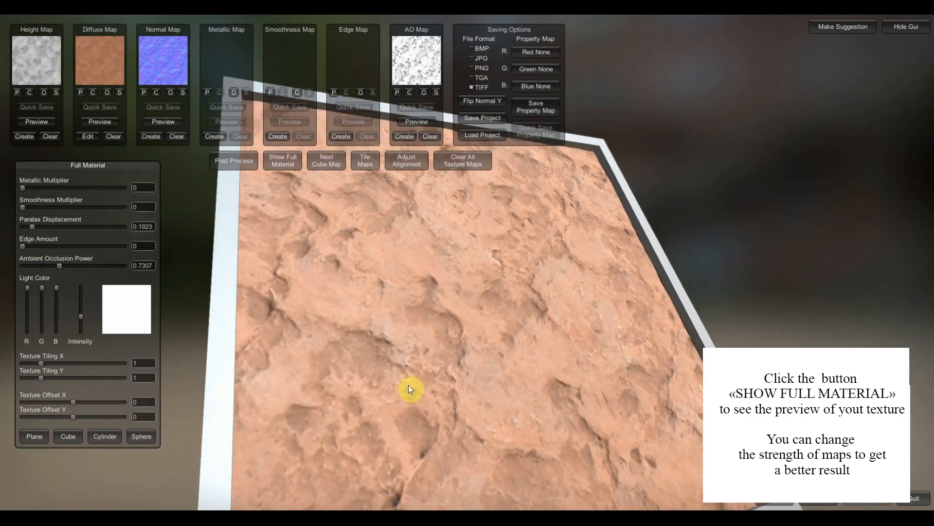
Step: Try the Edge Amount in the full material, return it to 0, and set the Ambient Occlusion Power to 0.3460
{"action": "left_click_drag", "start_coordinate": [24, 207], "coordinate": [37, 223]}
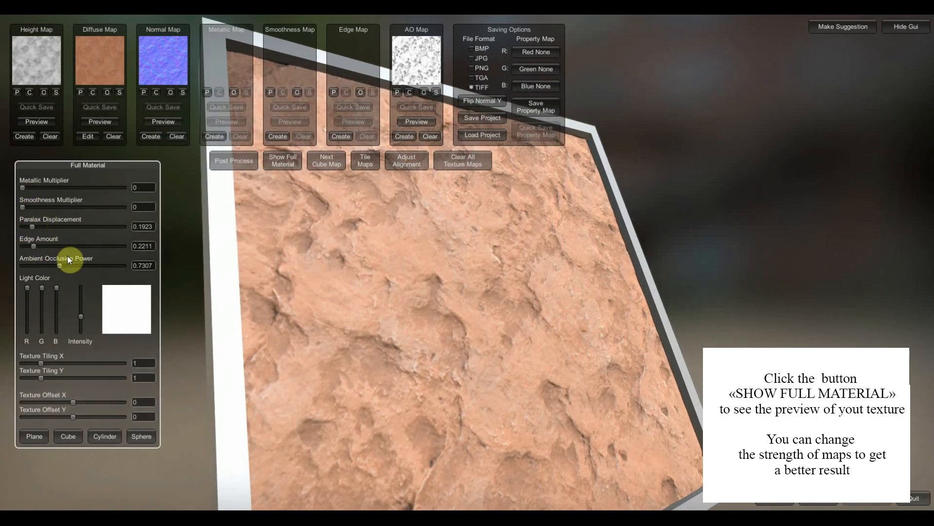
{"action": "left_click_drag", "start_coordinate": [58, 265], "coordinate": [40, 285]}
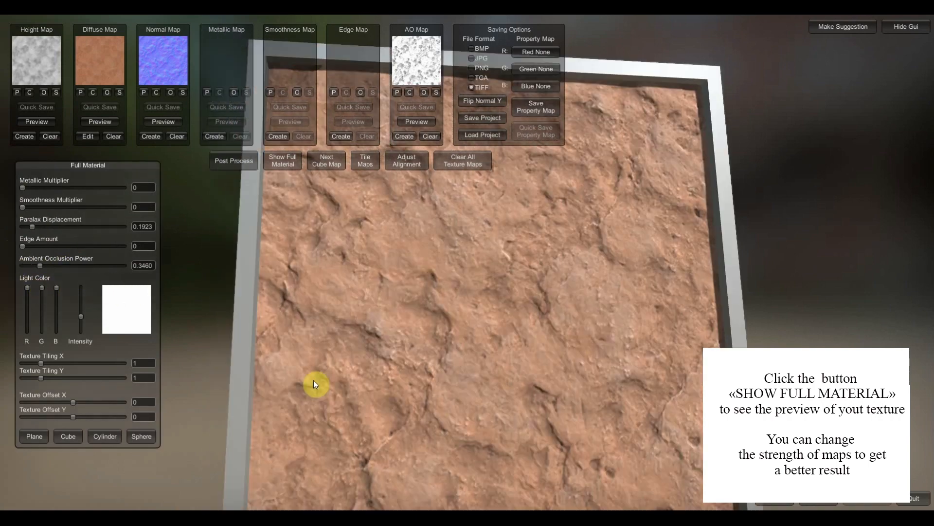
{"action": "right_click_drag", "start_coordinate": [314, 380], "coordinate": [440, 340]}
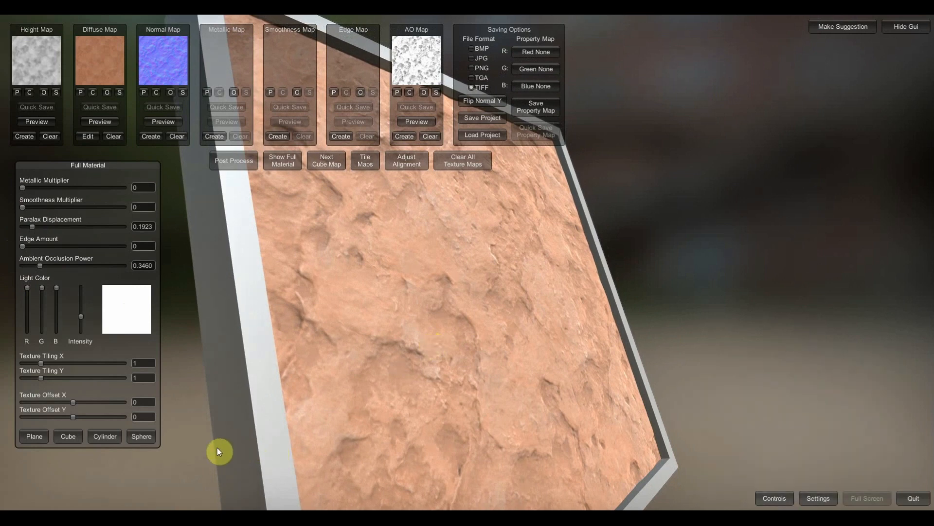
Step: Save the project's maps in the rock folder on the Desktop under the file name rock_pbr
{"action": "left_click", "coordinate": [500, 118]}
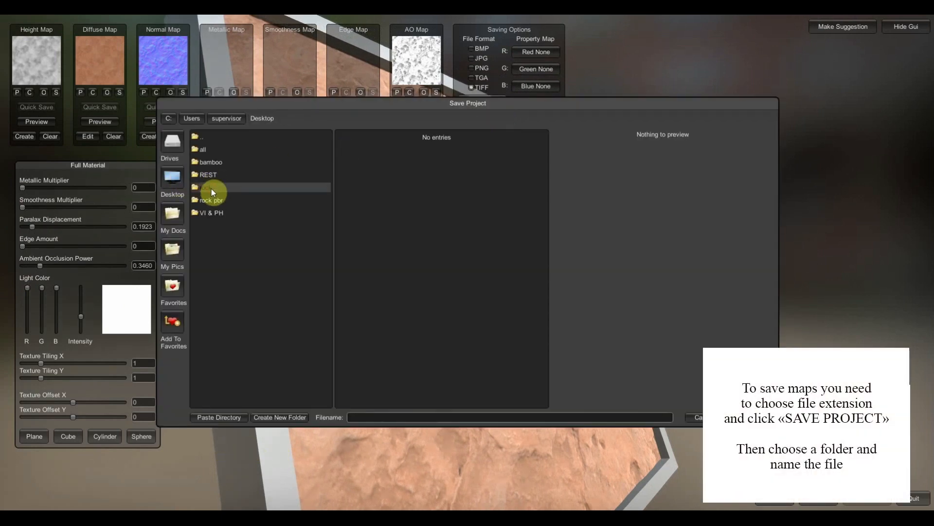
{"action": "double_click", "coordinate": [211, 188]}
{"action": "left_click", "coordinate": [398, 417]}
{"action": "type", "text": "rock"}
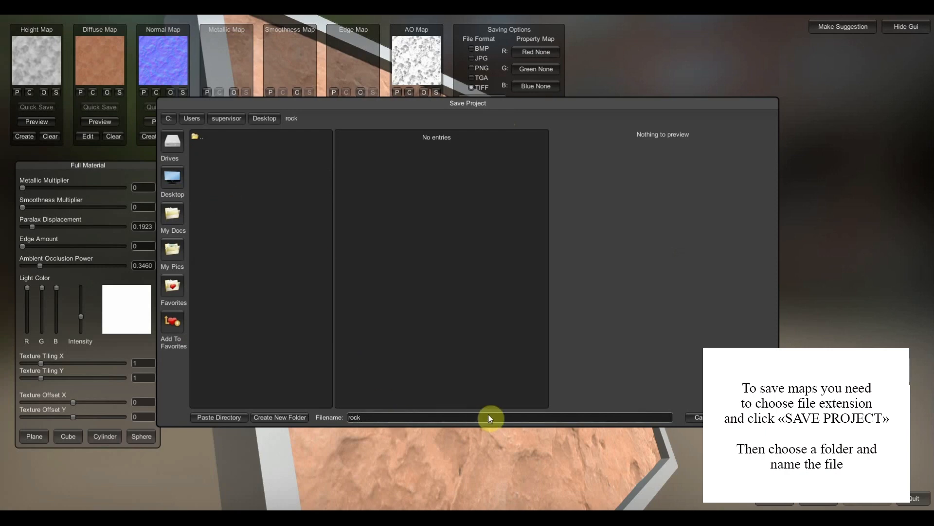
{"action": "type", "text": "_pbr"}
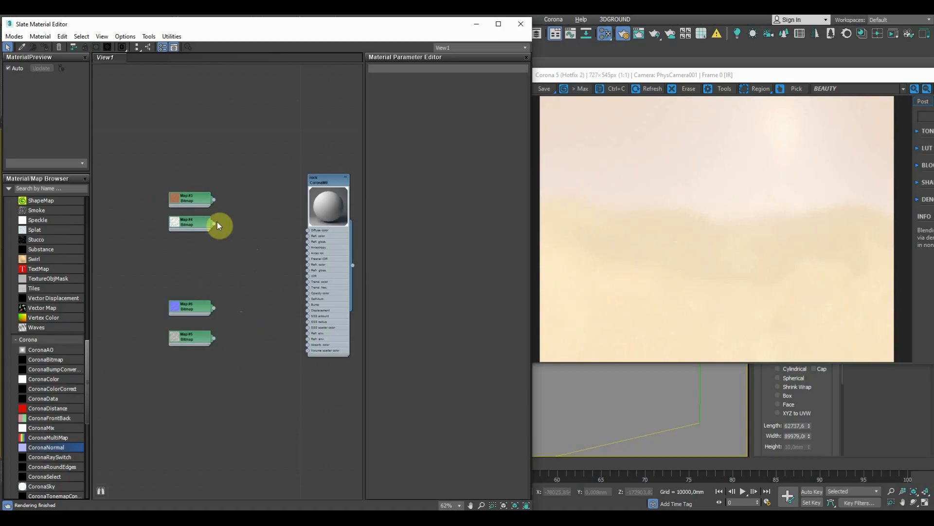
Step: In 3ds Max, connect the diffuse bitmap to the rock material's Diffuse color and the AO bitmap to a new CoronaAO map's AO Distance
{"action": "left_click_drag", "start_coordinate": [217, 223], "coordinate": [307, 229]}
{"action": "left_click_drag", "start_coordinate": [153, 180], "coordinate": [133, 228]}
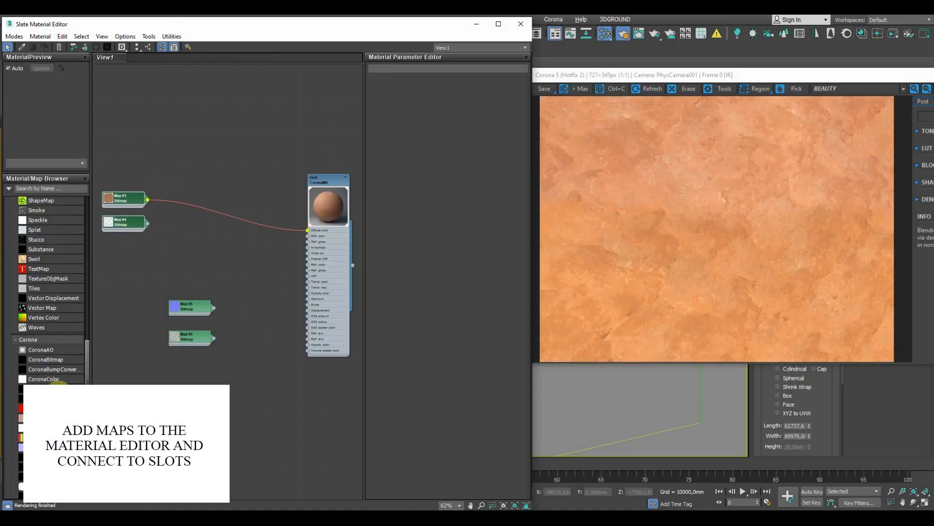
{"action": "scroll", "coordinate": [56, 387], "scroll_direction": "down", "scroll_amount": 3}
{"action": "left_click_drag", "start_coordinate": [54, 280], "coordinate": [195, 226]}
{"action": "left_click_drag", "start_coordinate": [148, 223], "coordinate": [167, 243]}
{"action": "left_click_drag", "start_coordinate": [201, 237], "coordinate": [188, 238]}
Step: Add a two-layer Composite map with the diffuse bitmap as Layer 1 and the CoronaAO map as Layer 2 in Multiply mode
{"action": "scroll", "coordinate": [45, 294], "scroll_direction": "up", "scroll_amount": 6}
{"action": "scroll", "coordinate": [59, 341], "scroll_direction": "up", "scroll_amount": 10}
{"action": "left_click_drag", "start_coordinate": [41, 386], "coordinate": [252, 209]}
{"action": "double_click", "coordinate": [250, 207]}
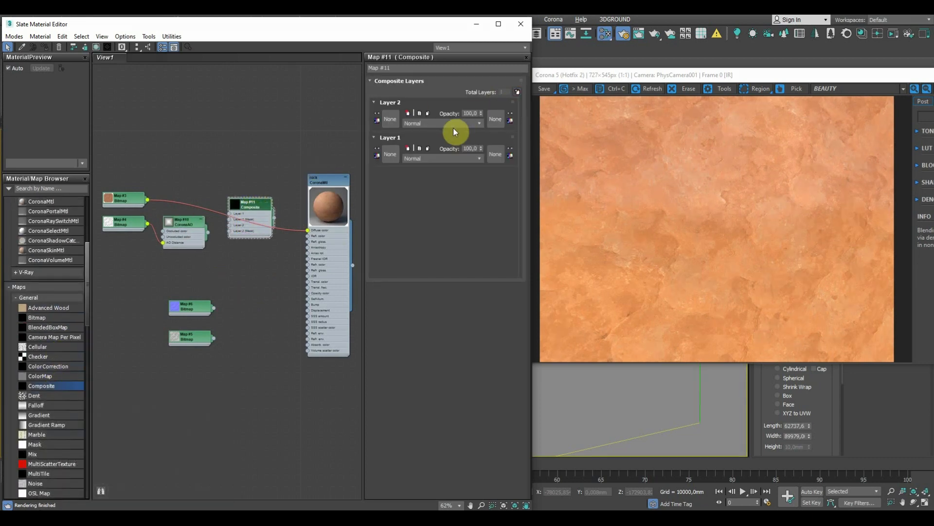
{"action": "left_click_drag", "start_coordinate": [453, 126], "coordinate": [412, 205]}
{"action": "left_click", "coordinate": [412, 164]}
{"action": "left_click_drag", "start_coordinate": [148, 200], "coordinate": [229, 225]}
Step: Set the Composite's Layer 2 opacity to 30 and connect the Composite map to the rock material's Diffuse color
{"action": "left_click_drag", "start_coordinate": [474, 113], "coordinate": [452, 115]}
{"action": "type", "text": "20"}
{"action": "key", "text": "Return"}
{"action": "left_click_drag", "start_coordinate": [274, 218], "coordinate": [308, 230]}
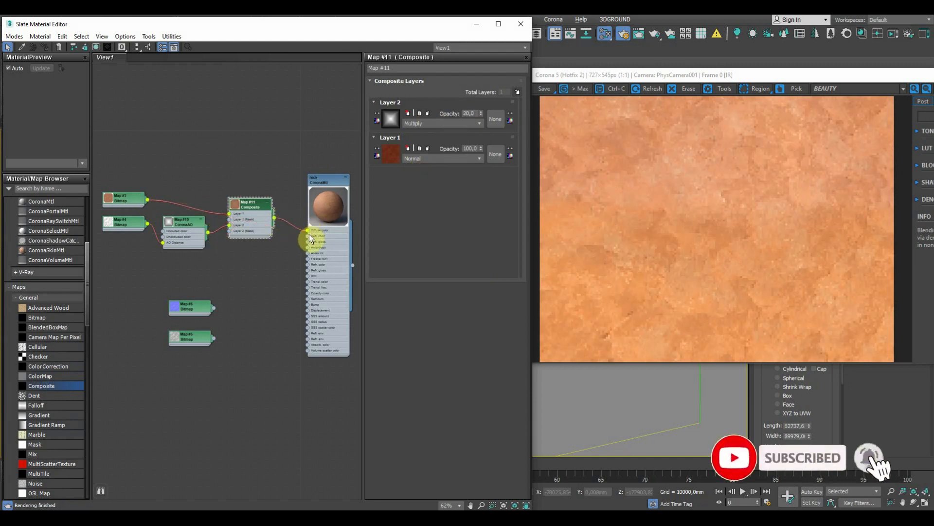
{"action": "type", "text": "30"}
{"action": "key", "text": "Return"}
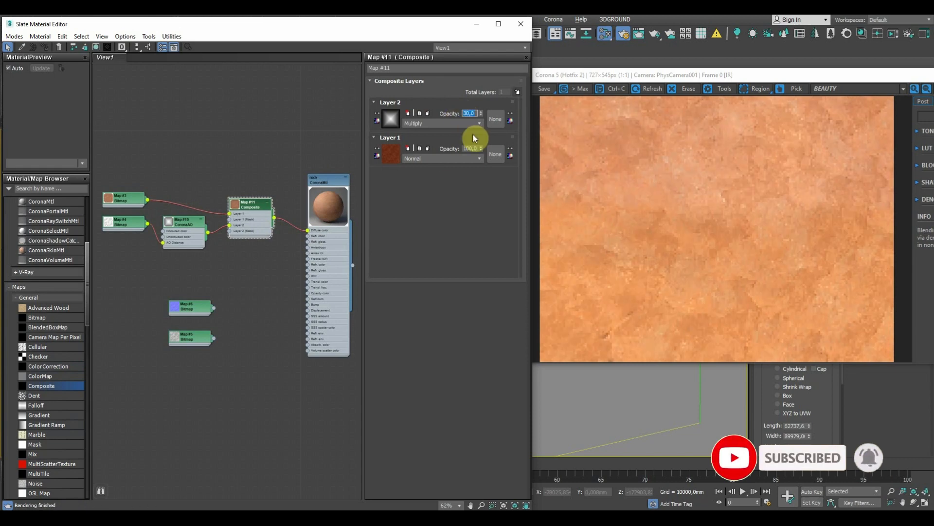
Step: Add a CoronaNormal map fed by the normal bitmap and connect it to the rock material's Bump slot
{"action": "scroll", "coordinate": [54, 395], "scroll_direction": "down", "scroll_amount": 12}
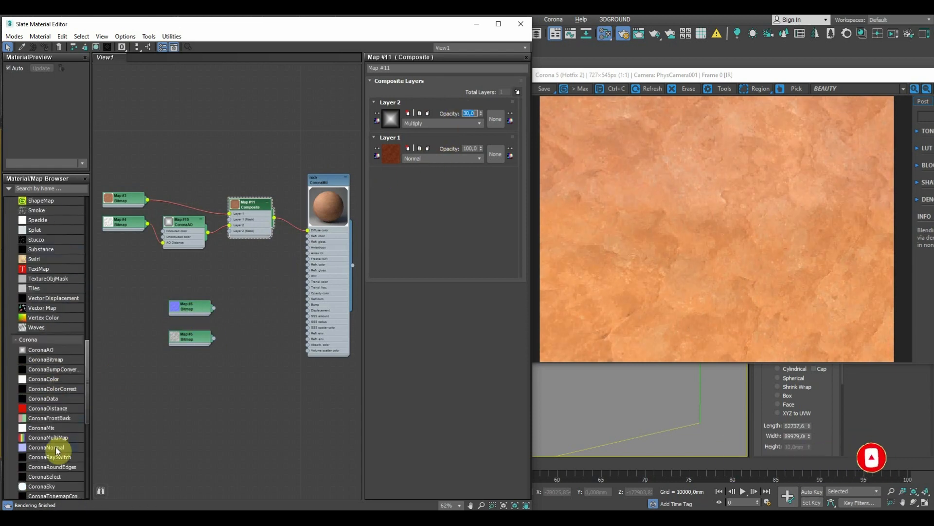
{"action": "left_click_drag", "start_coordinate": [46, 446], "coordinate": [225, 308]}
{"action": "double_click", "coordinate": [225, 319]}
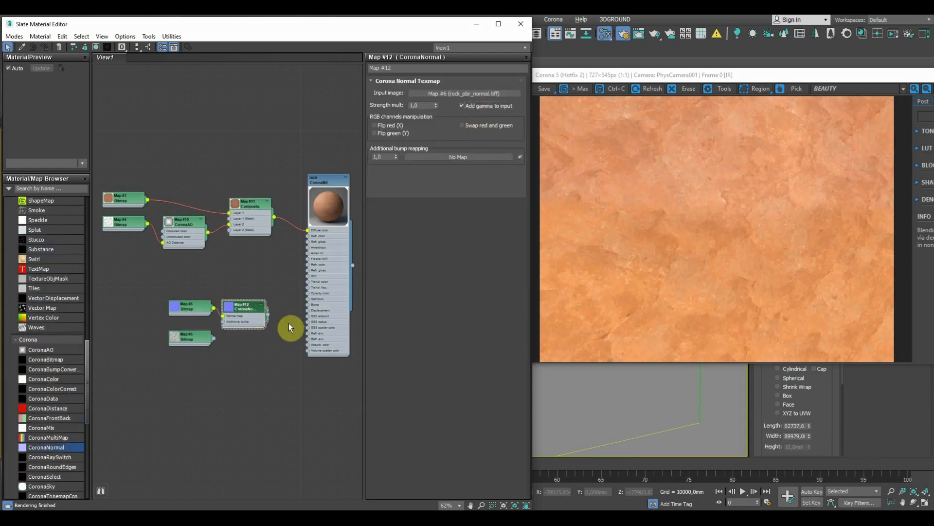
{"action": "left_click_drag", "start_coordinate": [305, 310], "coordinate": [308, 304]}
Step: Set the CoronaNormal strength multiplier to 0,5 and connect the height bitmap to the rock material's Displacement slot
{"action": "left_click_drag", "start_coordinate": [208, 340], "coordinate": [262, 352]}
{"action": "left_click", "coordinate": [240, 308]}
{"action": "left_click", "coordinate": [420, 106]}
{"action": "type", "text": "0,5"}
{"action": "key", "text": "Return"}
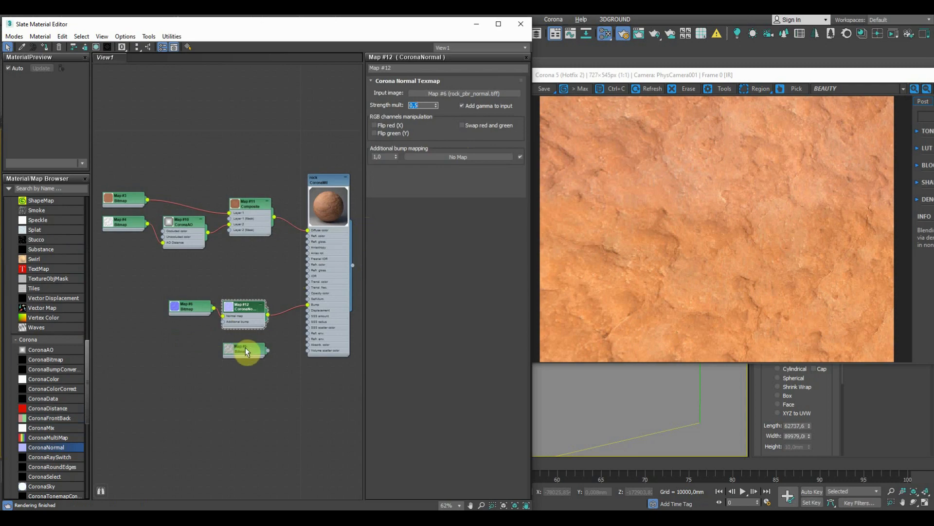
{"action": "left_click_drag", "start_coordinate": [299, 326], "coordinate": [308, 312]}
{"action": "left_click_drag", "start_coordinate": [247, 320], "coordinate": [253, 356]}
Step: Add two Color Correction maps below the Composite map and connect the diffuse bitmap to both
{"action": "scroll", "coordinate": [70, 310], "scroll_direction": "up", "scroll_amount": 10}
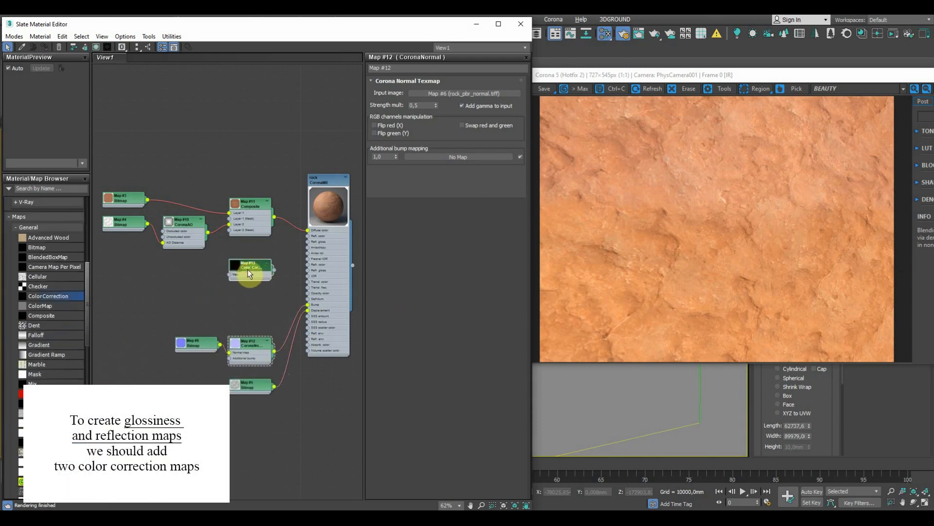
{"action": "left_click_drag", "start_coordinate": [147, 200], "coordinate": [229, 273]}
{"action": "left_click_drag", "start_coordinate": [157, 216], "coordinate": [229, 305]}
{"action": "double_click", "coordinate": [235, 264]}
{"action": "scroll", "coordinate": [249, 284], "scroll_direction": "up", "scroll_amount": 4}
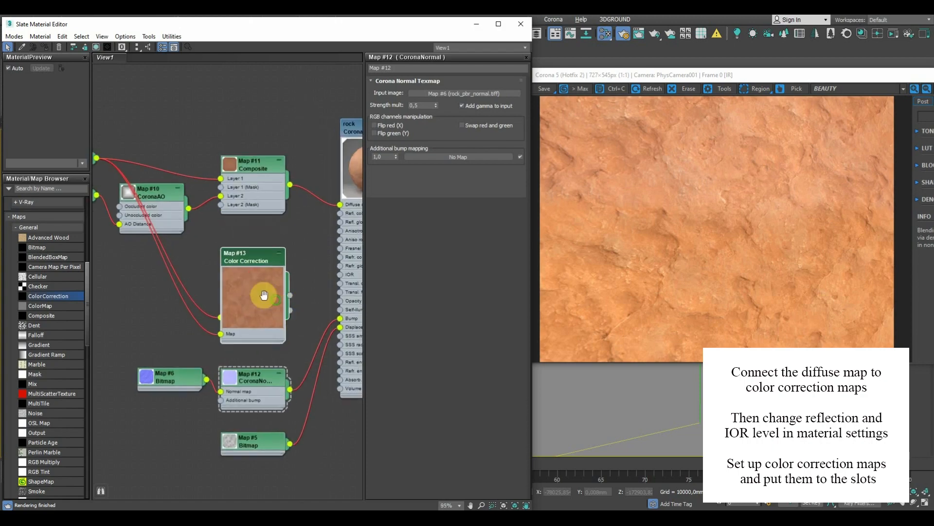
Step: Set the rock material's reflection level to 1 and Fresnel IOR to 2
{"action": "middle_click_drag", "start_coordinate": [277, 298], "coordinate": [203, 291]}
{"action": "double_click", "coordinate": [284, 118]}
{"action": "type", "text": "1"}
{"action": "key", "text": "Return"}
{"action": "left_click_drag", "start_coordinate": [490, 153], "coordinate": [437, 165]}
{"action": "type", "text": "2"}
{"action": "key", "text": "Return"}
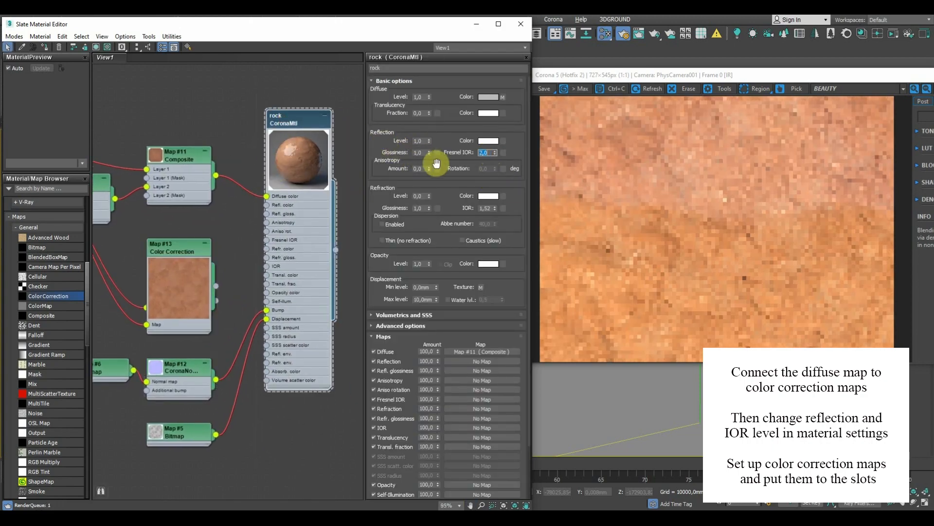
Step: Set the upper Color Correction map to saturation -100, brightness -11,628 and contrast 24,252, and connect it to the material's Refl. color
{"action": "middle_click_drag", "start_coordinate": [178, 258], "coordinate": [220, 233]}
{"action": "double_click", "coordinate": [209, 223]}
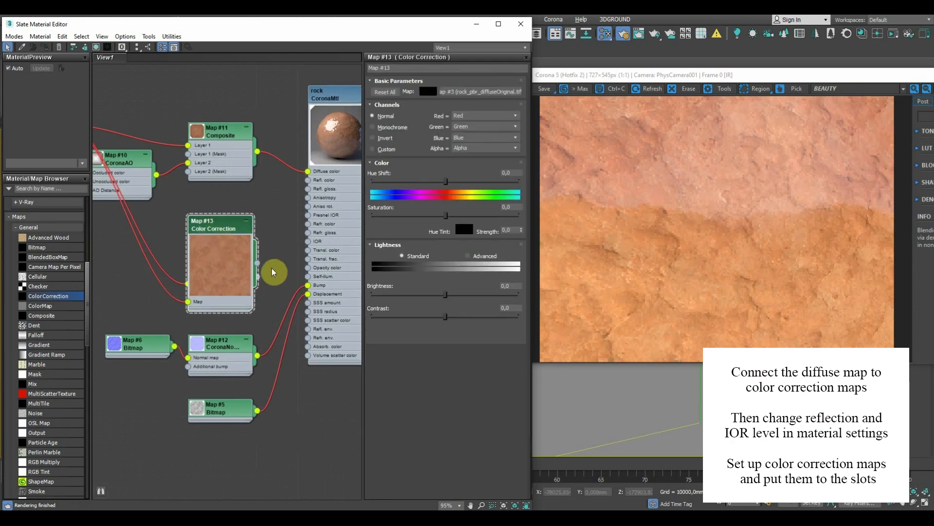
{"action": "left_click_drag", "start_coordinate": [445, 295], "coordinate": [437, 293]}
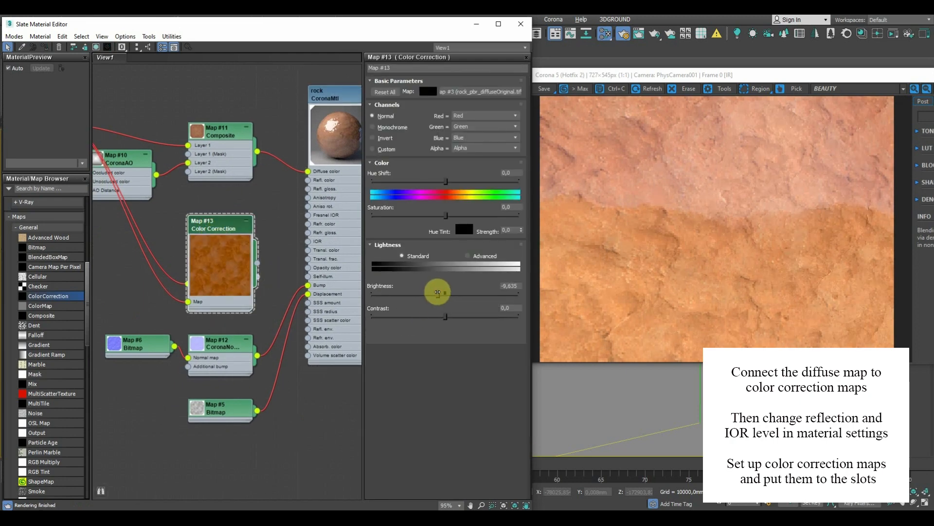
{"action": "left_click_drag", "start_coordinate": [446, 215], "coordinate": [372, 213]}
{"action": "mouse_move", "coordinate": [438, 295]}
{"action": "left_mouse_down"}
{"action": "mouse_move", "coordinate": [459, 317]}
{"action": "mouse_move", "coordinate": [436, 293]}
{"action": "left_mouse_up"}
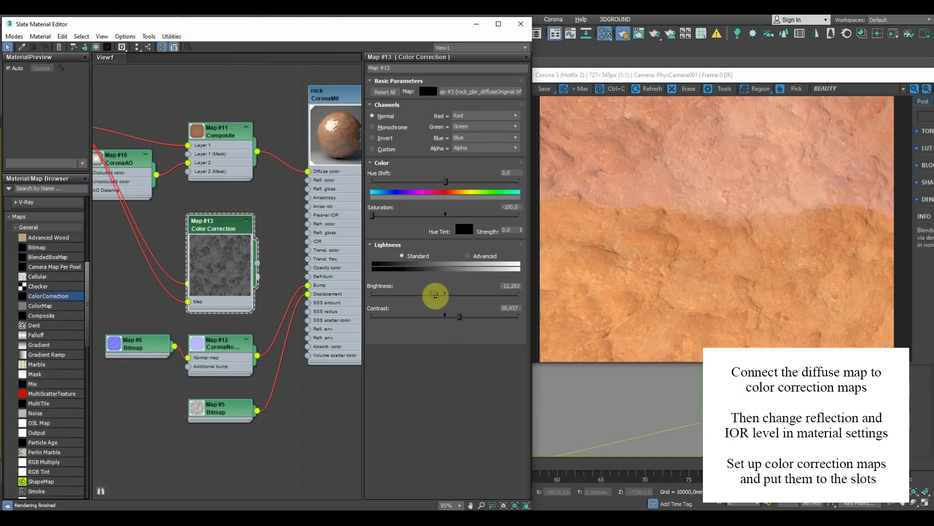
{"action": "left_click_drag", "start_coordinate": [436, 294], "coordinate": [436, 294]}
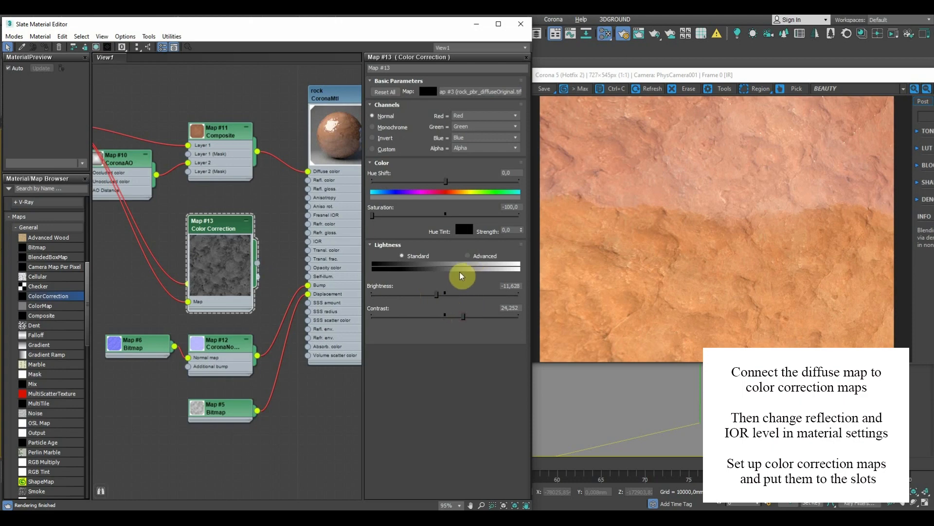
{"action": "double_click", "coordinate": [222, 267]}
{"action": "left_click_drag", "start_coordinate": [257, 232], "coordinate": [307, 180]}
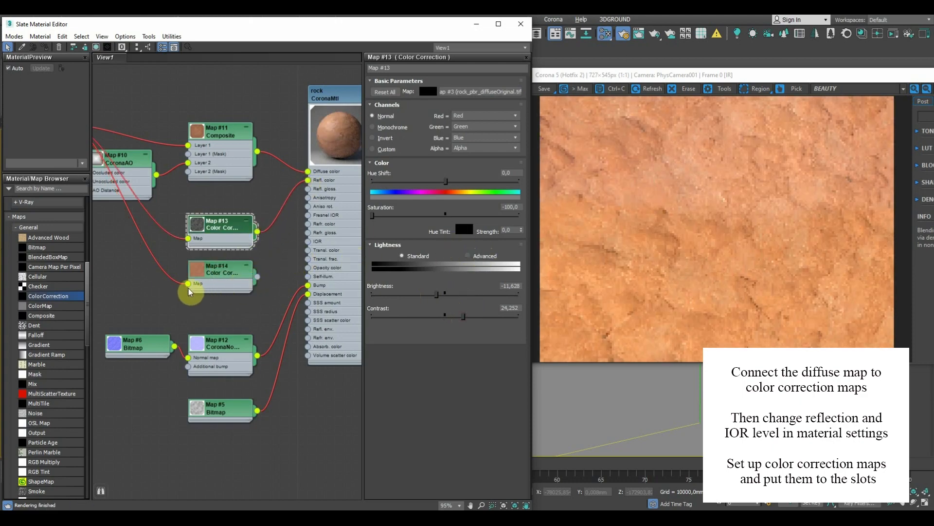
Step: Set the lower Color Correction map to saturation -100, brightness -6,312 and contrast 12,292, and connect it to the material's Refl. gloss
{"action": "double_click", "coordinate": [196, 271]}
{"action": "left_click_drag", "start_coordinate": [446, 216], "coordinate": [375, 255]}
{"action": "left_click_drag", "start_coordinate": [445, 294], "coordinate": [455, 317]}
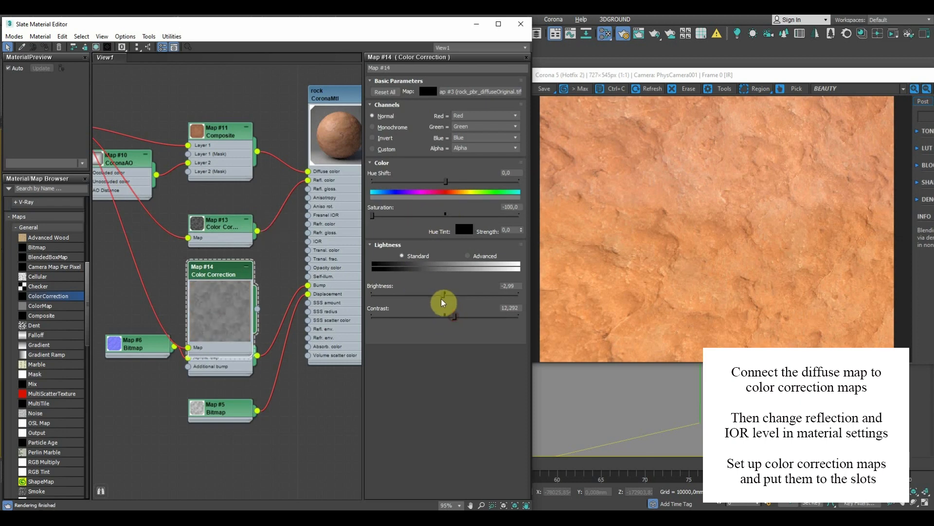
{"action": "left_click_drag", "start_coordinate": [257, 309], "coordinate": [307, 188]}
{"action": "double_click", "coordinate": [205, 310]}
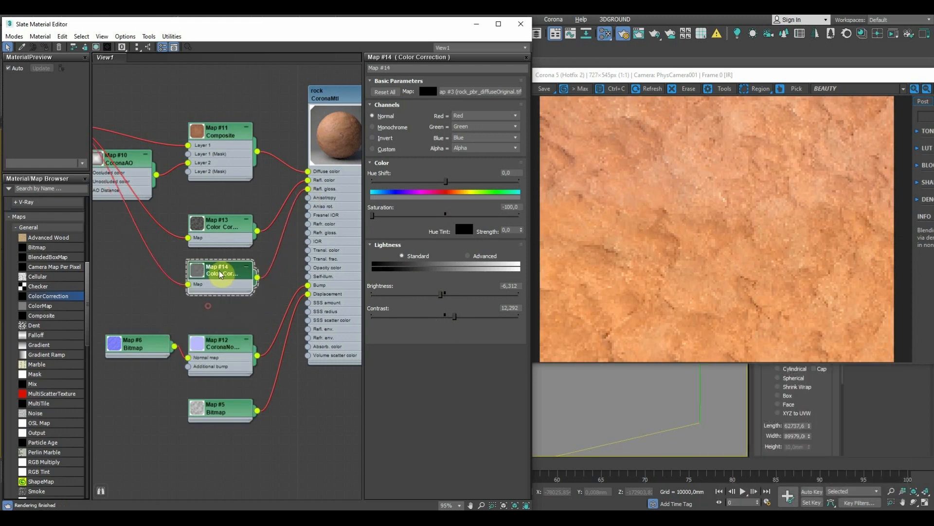
Step: Examine the complete rock material graph and the surface detail in the interactive render
{"action": "scroll", "coordinate": [218, 325], "scroll_direction": "down", "scroll_amount": 1}
{"action": "scroll", "coordinate": [219, 325], "scroll_direction": "down", "scroll_amount": 3}
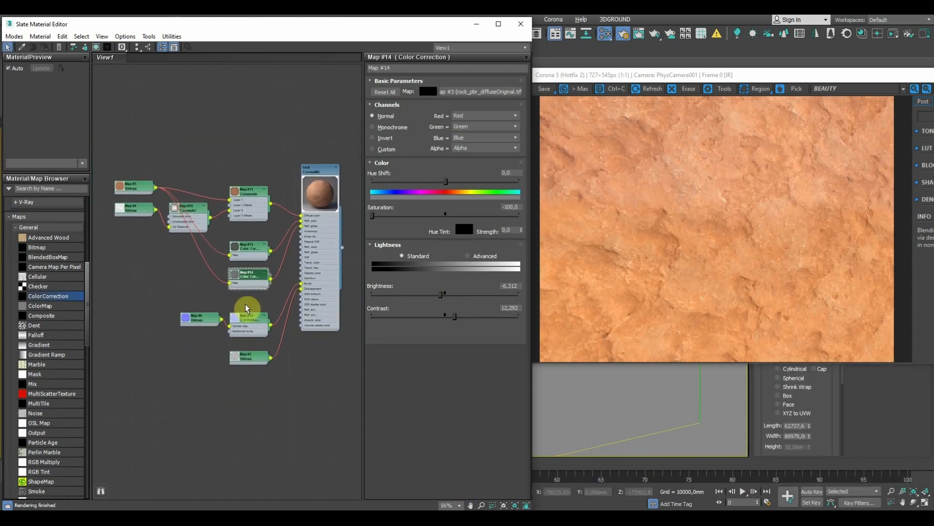
{"action": "scroll", "coordinate": [760, 245], "scroll_direction": "up", "scroll_amount": 1}
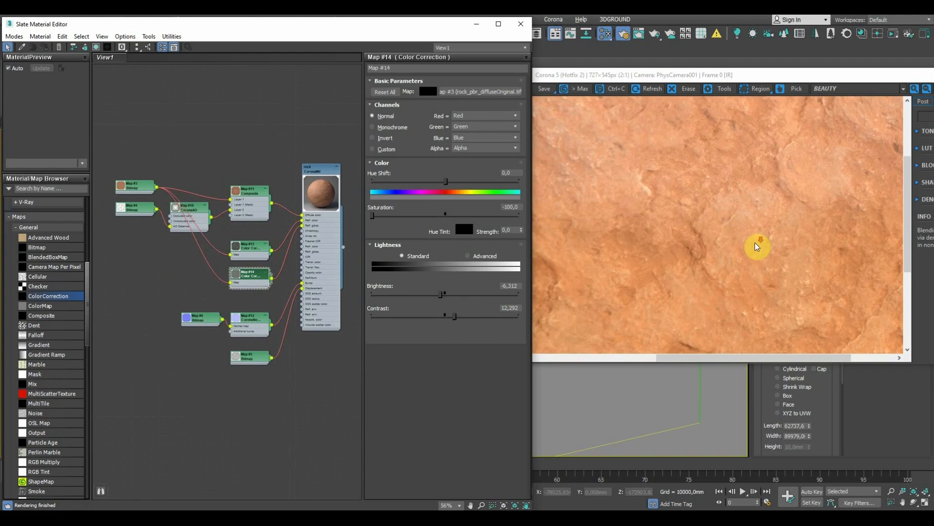
{"action": "scroll", "coordinate": [751, 253], "scroll_direction": "down", "scroll_amount": 1}
{"action": "scroll", "coordinate": [622, 329], "scroll_direction": "up", "scroll_amount": 1}
{"action": "scroll", "coordinate": [623, 331], "scroll_direction": "down", "scroll_amount": 1}
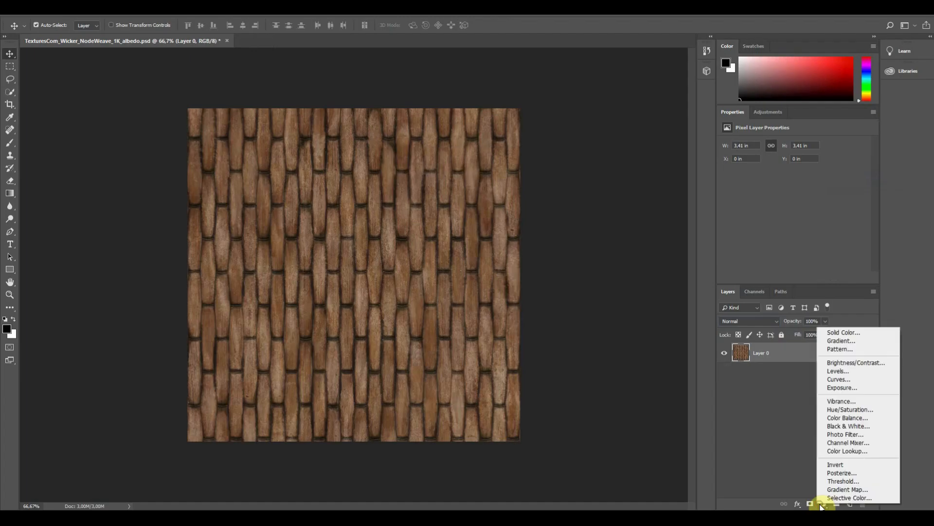
Step: In Photoshop, add a Black & White adjustment with Reds 73 and Yellows 229 and a Soft Light Gradient Map at reduced opacity above the wicker texture
{"action": "left_click", "coordinate": [842, 421]}
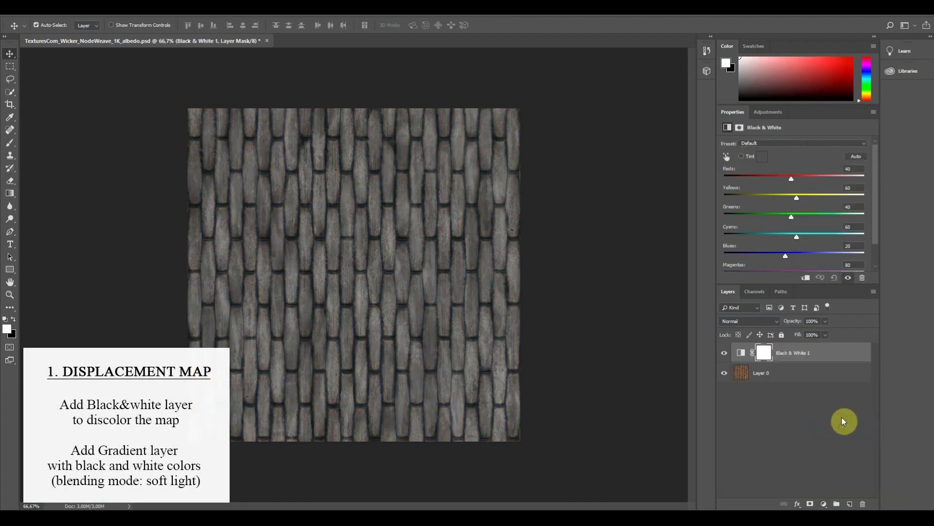
{"action": "mouse_move", "coordinate": [790, 176]}
{"action": "left_mouse_down"}
{"action": "mouse_move", "coordinate": [819, 176]}
{"action": "mouse_move", "coordinate": [845, 198]}
{"action": "mouse_move", "coordinate": [802, 176]}
{"action": "left_mouse_up"}
{"action": "left_click", "coordinate": [823, 503]}
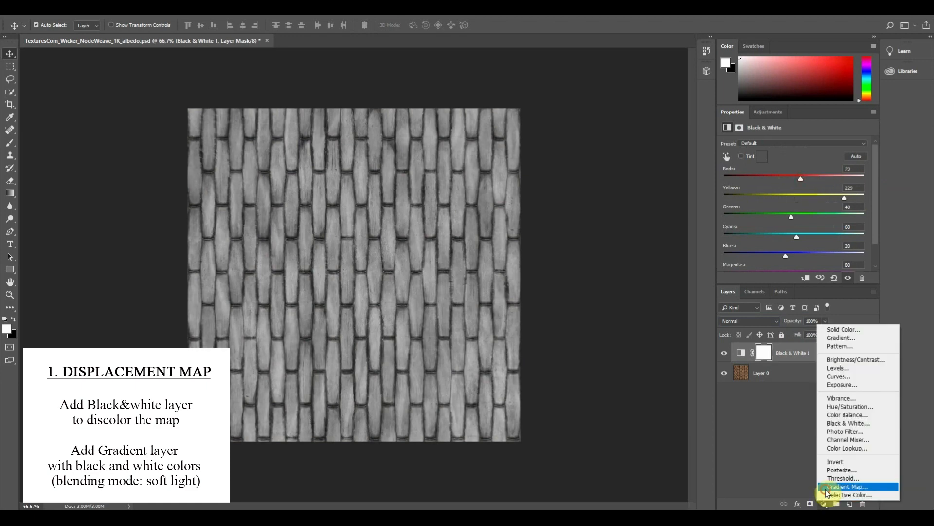
{"action": "left_click", "coordinate": [834, 487]}
{"action": "left_click", "coordinate": [757, 322]}
{"action": "left_click", "coordinate": [730, 205]}
{"action": "left_click_drag", "start_coordinate": [792, 321], "coordinate": [767, 324]}
Step: Duplicate the wicker texture layer and add a Curves adjustment layer above the Gradient Map
{"action": "left_click", "coordinate": [799, 393]}
{"action": "key", "text": "ctrl+j"}
{"action": "left_click", "coordinate": [795, 359]}
{"action": "left_click", "coordinate": [823, 504]}
{"action": "left_click", "coordinate": [836, 379]}
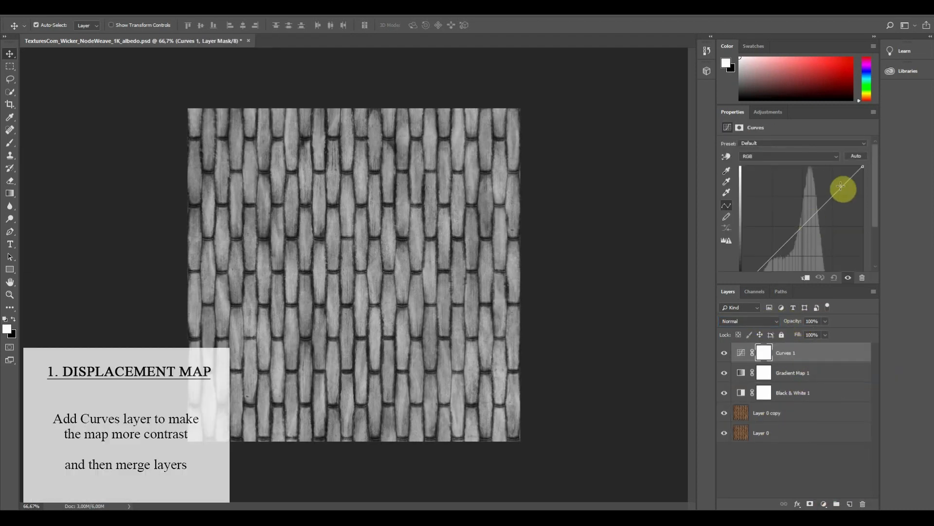
Step: Increase the contrast with two points on the RGB curve, lifting the highlights strongly and the darker tones slightly
{"action": "left_click_drag", "start_coordinate": [843, 187], "coordinate": [832, 176]}
{"action": "mouse_move", "coordinate": [787, 226]}
{"action": "left_mouse_down"}
{"action": "mouse_move", "coordinate": [790, 244]}
{"action": "mouse_move", "coordinate": [789, 234]}
{"action": "left_mouse_up"}
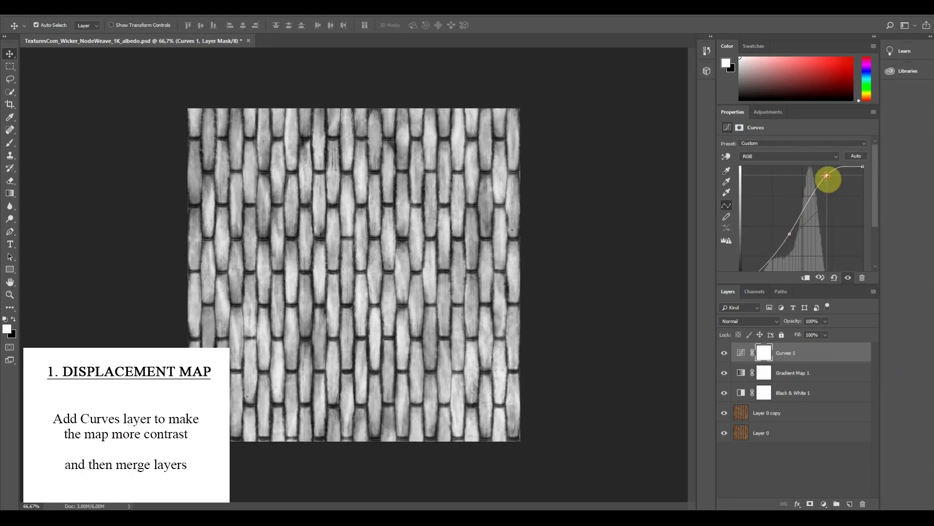
{"action": "left_click_drag", "start_coordinate": [789, 232], "coordinate": [784, 245]}
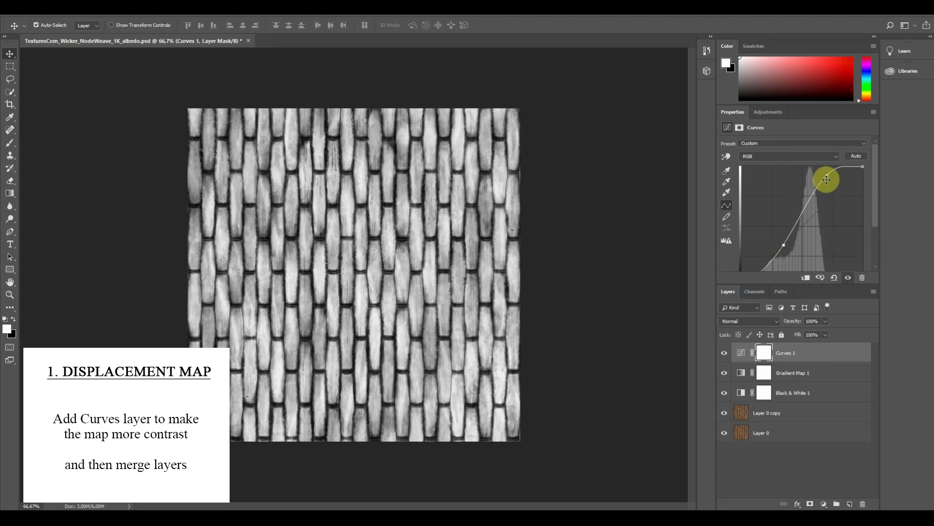
{"action": "left_click_drag", "start_coordinate": [826, 175], "coordinate": [819, 175]}
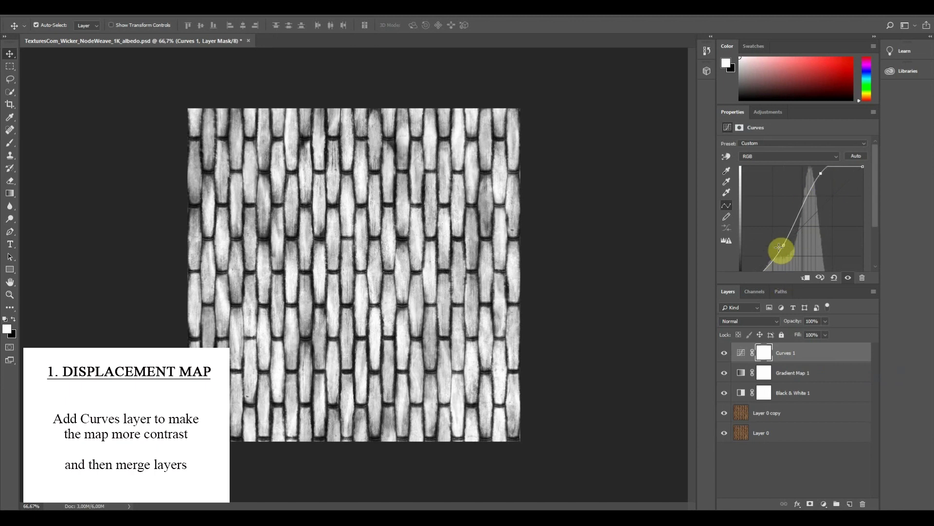
{"action": "left_click_drag", "start_coordinate": [778, 250], "coordinate": [777, 244]}
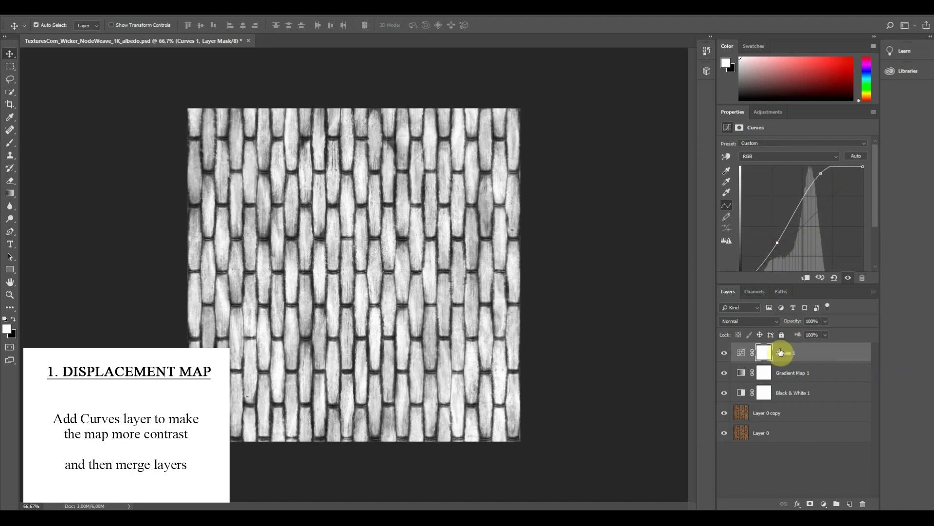
Step: Merge the three adjustment layers with Layer 0 copy and apply a Gaussian Blur with a 1,8 pixel radius to the merged layer
{"action": "left_click", "coordinate": [803, 413], "text": "shift"}
{"action": "right_click", "coordinate": [803, 357]}
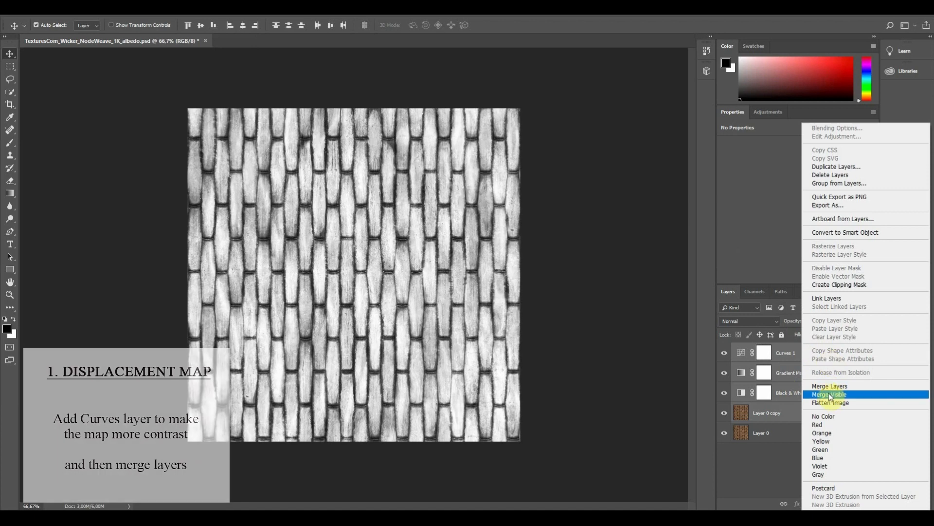
{"action": "left_click", "coordinate": [829, 386]}
{"action": "left_click", "coordinate": [146, 8]}
{"action": "mouse_move", "coordinate": [238, 120]}
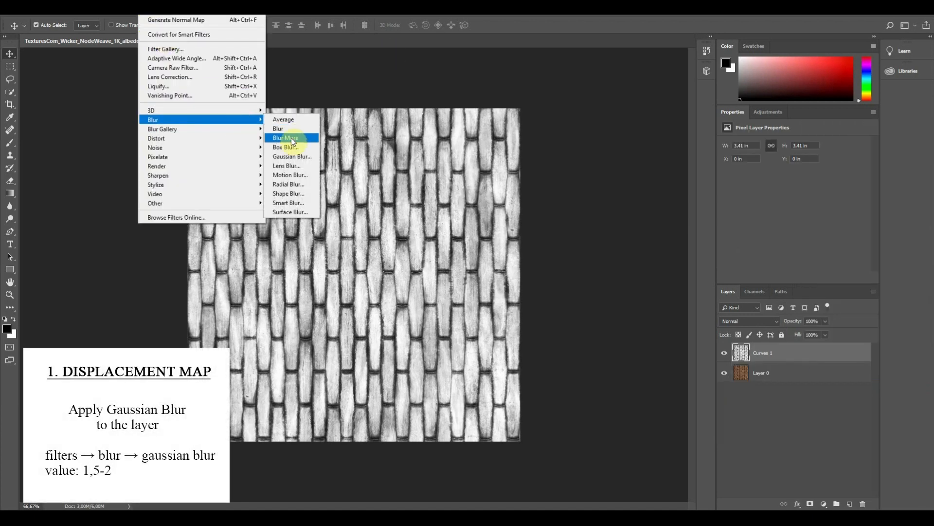
{"action": "left_click", "coordinate": [292, 156]}
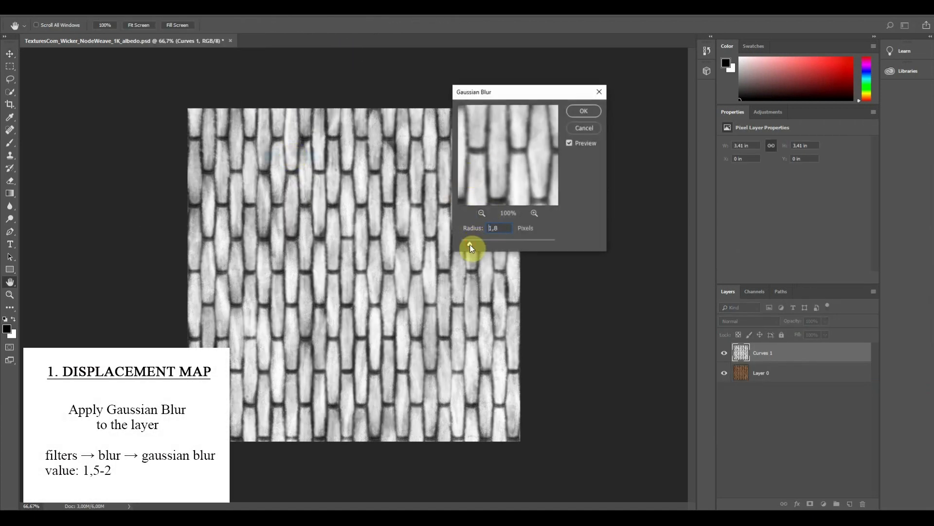
{"action": "left_click", "coordinate": [584, 111]}
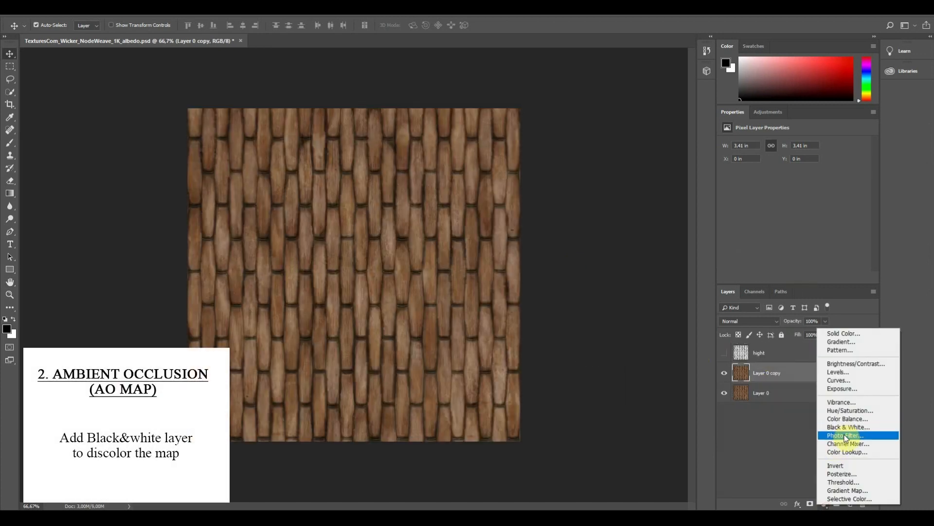
Step: Above Layer 0 copy, add a Black & White adjustment with Reds 182 and Yellows 174 and a Linear Dodge (Add) Gradient Map at 45% opacity
{"action": "left_click", "coordinate": [846, 426]}
{"action": "left_click_drag", "start_coordinate": [792, 182], "coordinate": [830, 199]}
{"action": "left_click", "coordinate": [823, 504]}
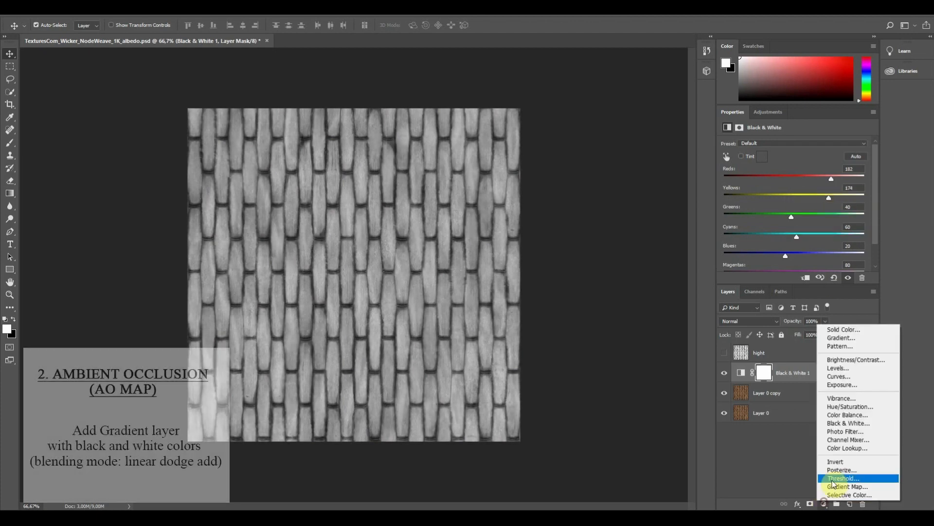
{"action": "left_click", "coordinate": [830, 486]}
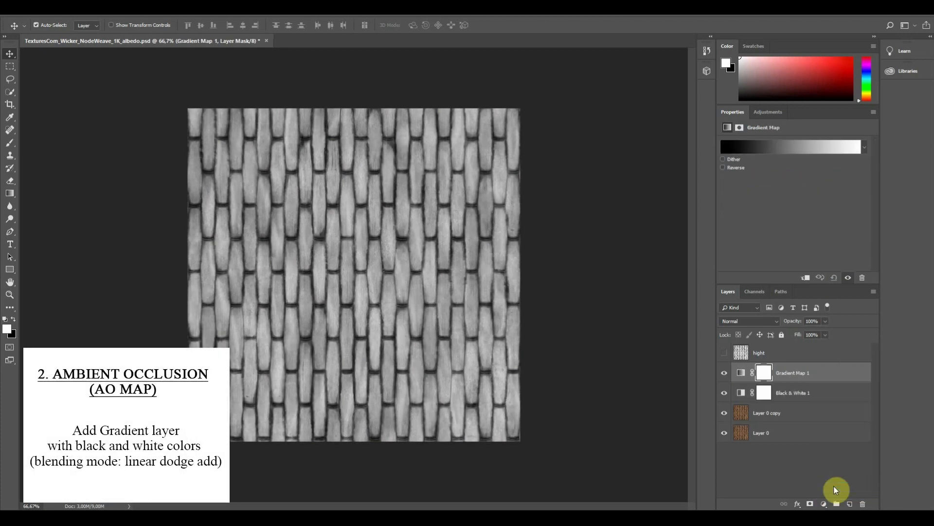
{"action": "left_click", "coordinate": [757, 321]}
{"action": "left_click", "coordinate": [740, 174]}
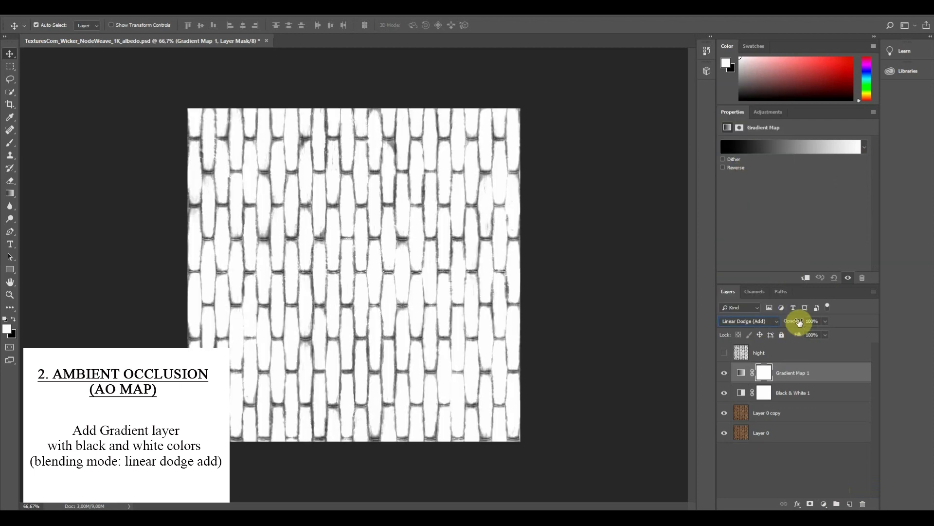
{"action": "left_click_drag", "start_coordinate": [782, 323], "coordinate": [767, 319]}
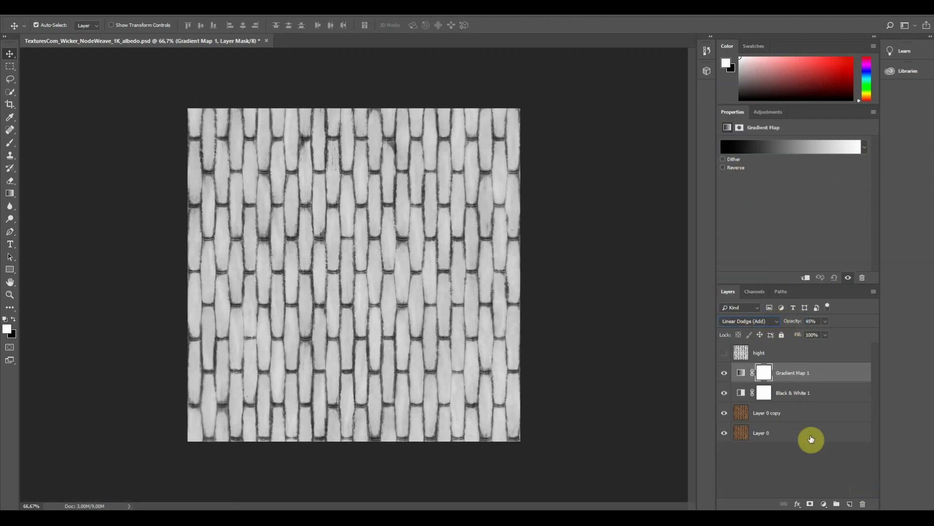
Step: Add a Curves adjustment above the Gradient Map, pushing the highlights to white and darkening the shadows so only the dark gaps remain
{"action": "left_click", "coordinate": [824, 504]}
{"action": "left_click", "coordinate": [838, 375]}
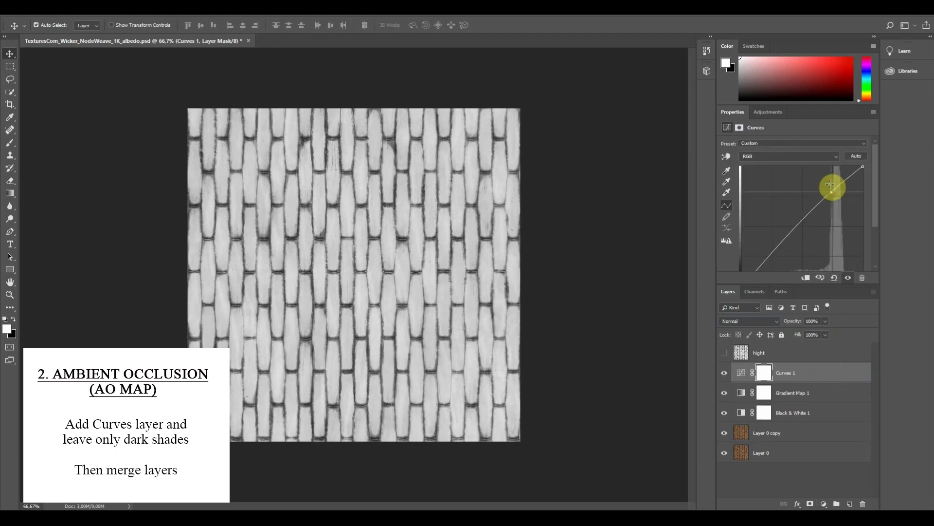
{"action": "left_click_drag", "start_coordinate": [834, 194], "coordinate": [826, 174]}
{"action": "left_click_drag", "start_coordinate": [787, 221], "coordinate": [792, 244]}
{"action": "mouse_move", "coordinate": [825, 174]}
{"action": "left_mouse_down"}
{"action": "mouse_move", "coordinate": [813, 188]}
{"action": "mouse_move", "coordinate": [833, 170]}
{"action": "left_mouse_up"}
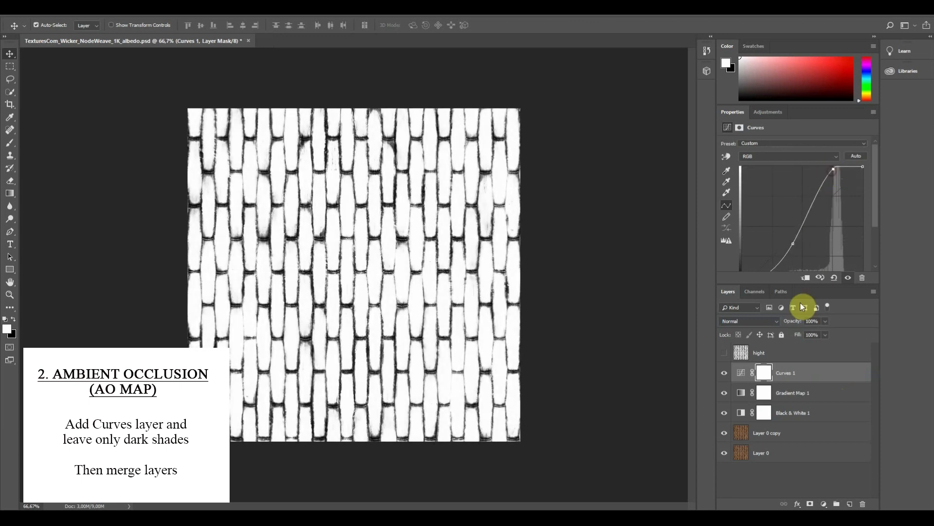
Step: Merge the Curves, Gradient Map, Black & White and Layer 0 copy layers and rename the result as ao
{"action": "left_click", "coordinate": [795, 433], "text": "shift"}
{"action": "right_click", "coordinate": [794, 433]}
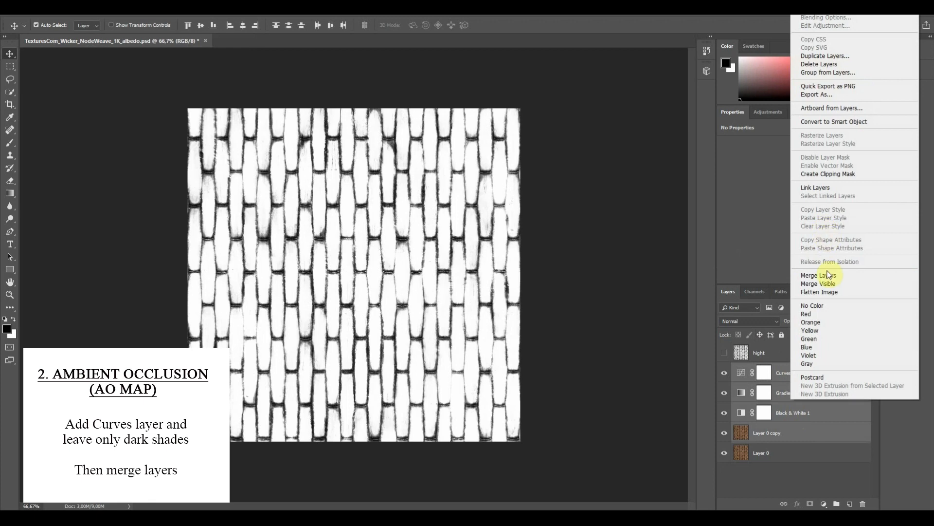
{"action": "left_click", "coordinate": [825, 274]}
{"action": "left_click", "coordinate": [760, 374]}
{"action": "type", "text": "ao"}
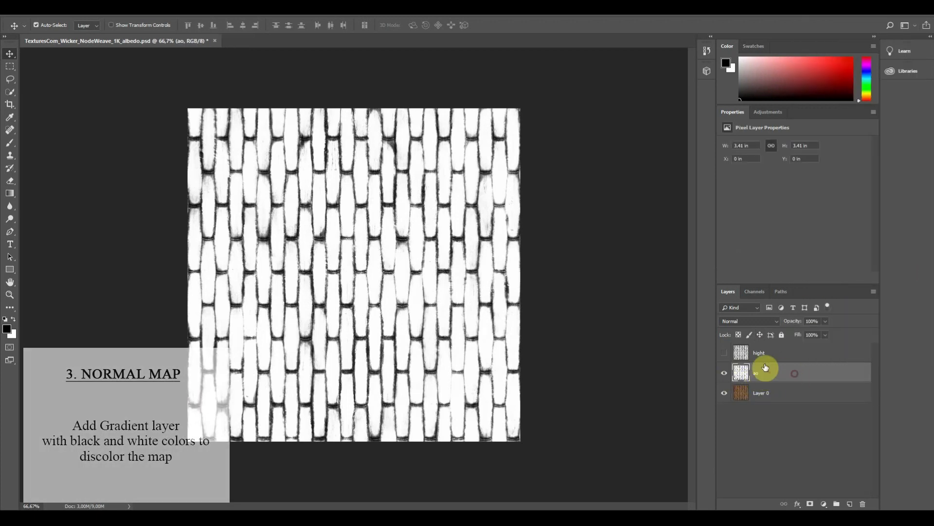
Step: Hide the ao layer and add Gradient Map and Curves adjustment layers above Layer 0
{"action": "left_click", "coordinate": [724, 372]}
{"action": "left_click", "coordinate": [771, 394]}
{"action": "left_click", "coordinate": [823, 504]}
{"action": "left_click", "coordinate": [847, 486]}
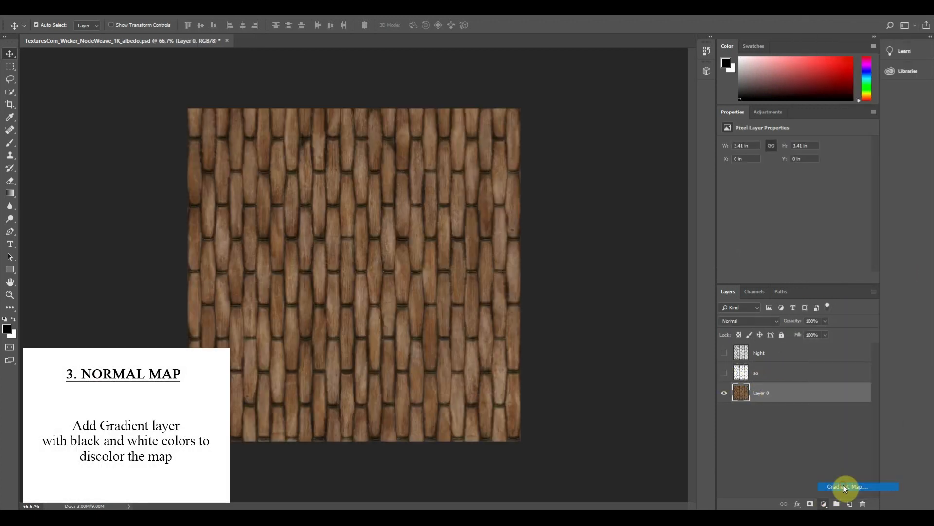
{"action": "left_click", "coordinate": [824, 503]}
{"action": "left_click", "coordinate": [838, 376]}
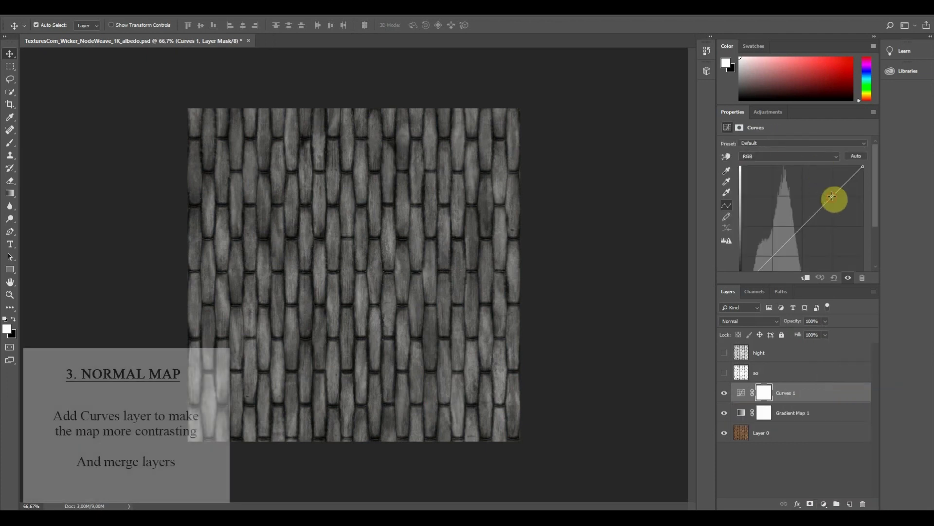
Step: Shape the RGB curve with two points, raising the highlights clearly and the darker tones slightly
{"action": "left_click_drag", "start_coordinate": [833, 197], "coordinate": [826, 186]}
{"action": "left_click", "coordinate": [783, 245]}
{"action": "mouse_move", "coordinate": [782, 246]}
{"action": "left_mouse_down"}
{"action": "mouse_move", "coordinate": [778, 238]}
{"action": "mouse_move", "coordinate": [794, 233]}
{"action": "left_mouse_up"}
{"action": "left_click_drag", "start_coordinate": [827, 187], "coordinate": [831, 176]}
{"action": "left_click_drag", "start_coordinate": [791, 233], "coordinate": [777, 241]}
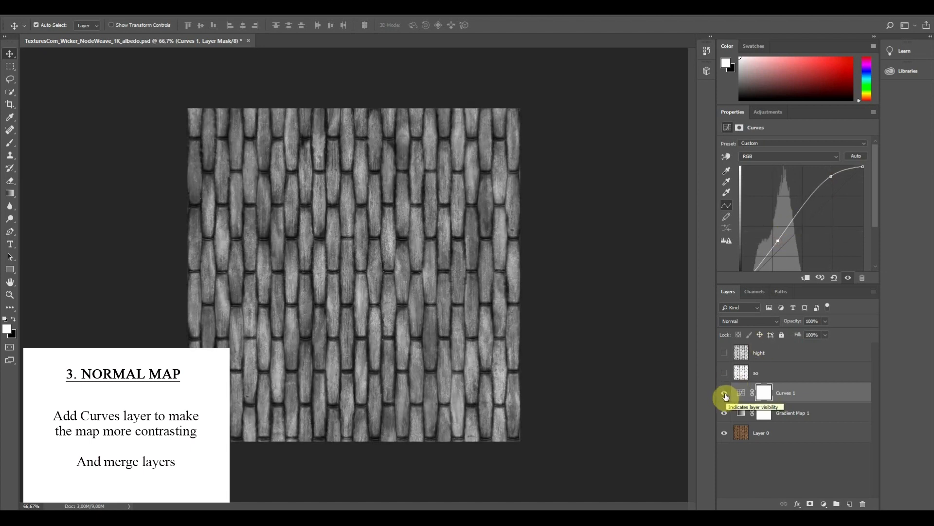
Step: Merge the Curves and Gradient Map adjustments with Layer 0 into one layer
{"action": "left_click", "coordinate": [792, 428], "text": "shift"}
{"action": "right_click", "coordinate": [788, 411]}
{"action": "left_click", "coordinate": [798, 278]}
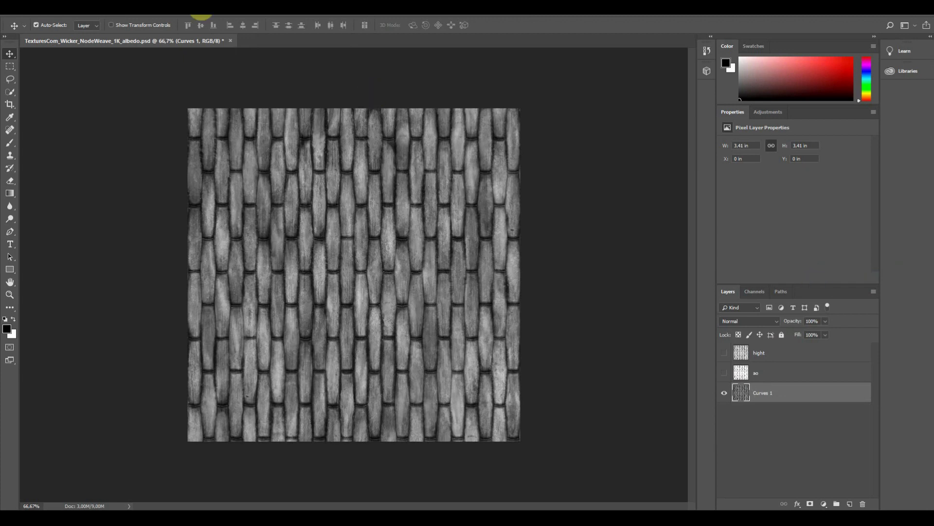
Step: Start generating a normal map from the merged layer with Blur 1,2 and Detail Scale 119%
{"action": "left_click", "coordinate": [146, 9]}
{"action": "mouse_move", "coordinate": [237, 110]}
{"action": "left_click", "coordinate": [279, 120]}
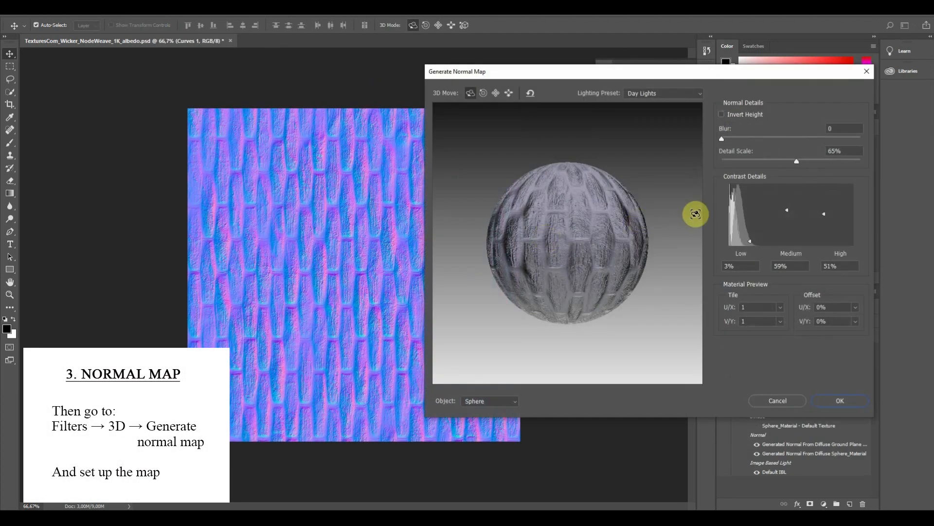
{"action": "left_click_drag", "start_coordinate": [722, 139], "coordinate": [725, 139]}
{"action": "left_click_drag", "start_coordinate": [796, 161], "coordinate": [860, 164]}
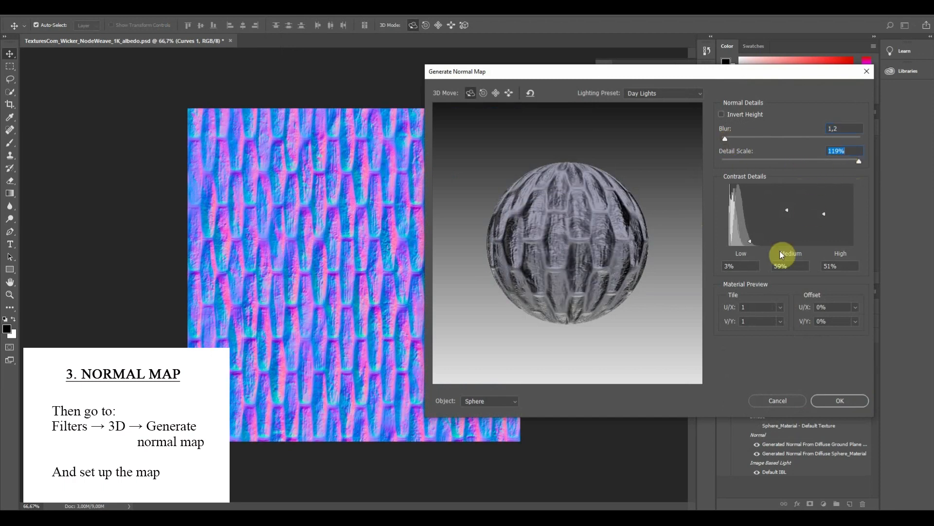
Step: Set the normal map's contrast details to Low 7%, Medium 29% and High 35%, and apply the filter
{"action": "left_click_drag", "start_coordinate": [751, 238], "coordinate": [753, 241]}
{"action": "left_click_drag", "start_coordinate": [787, 210], "coordinate": [826, 227]}
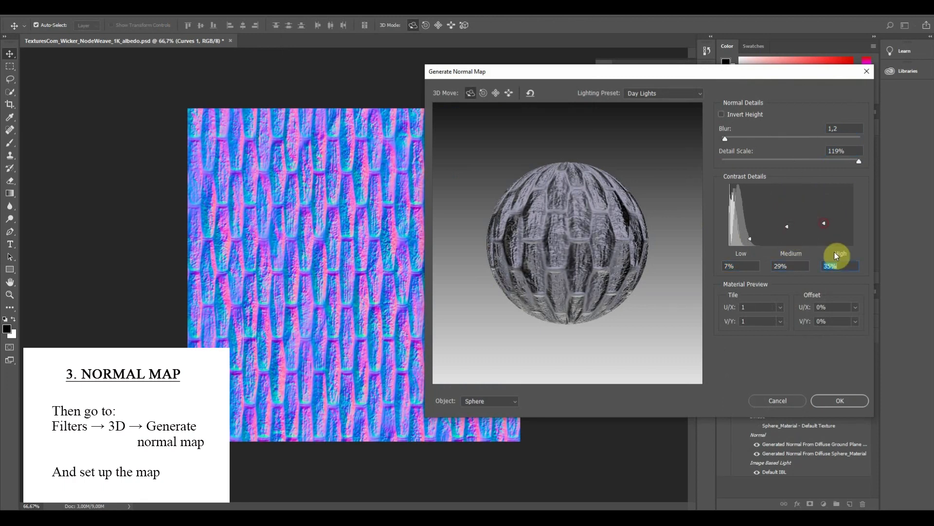
{"action": "left_click", "coordinate": [841, 402]}
Step: Rename the normal map layer as normal and turn on the ao and hight layers
{"action": "double_click", "coordinate": [767, 393]}
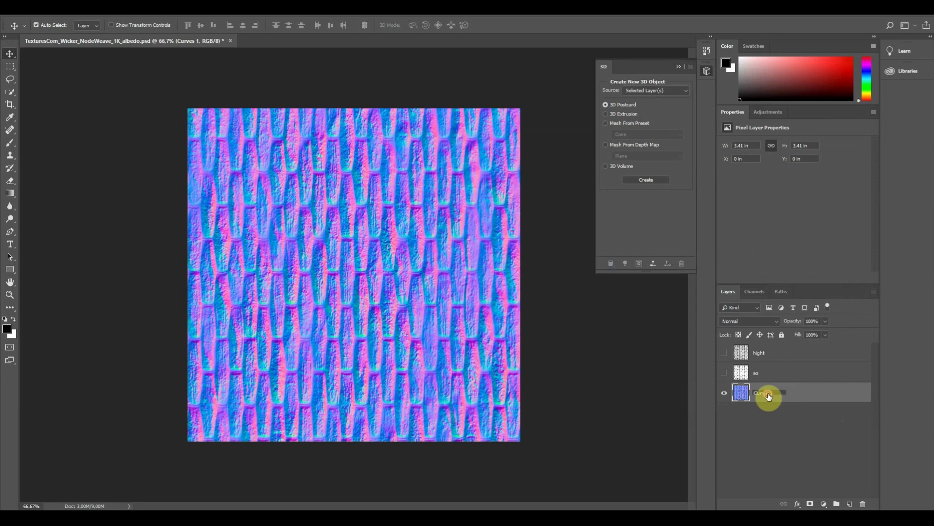
{"action": "left_click", "coordinate": [737, 414]}
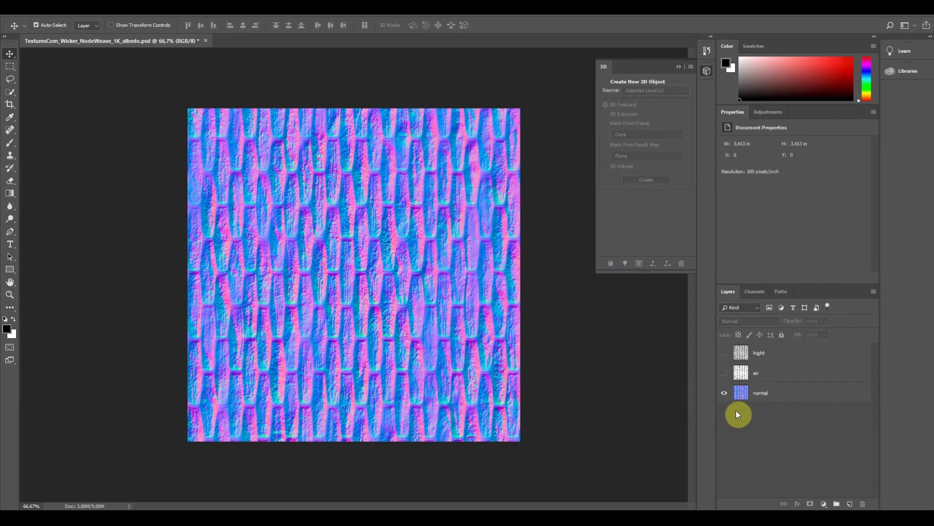
{"action": "left_click", "coordinate": [723, 372]}
{"action": "left_click", "coordinate": [723, 353]}
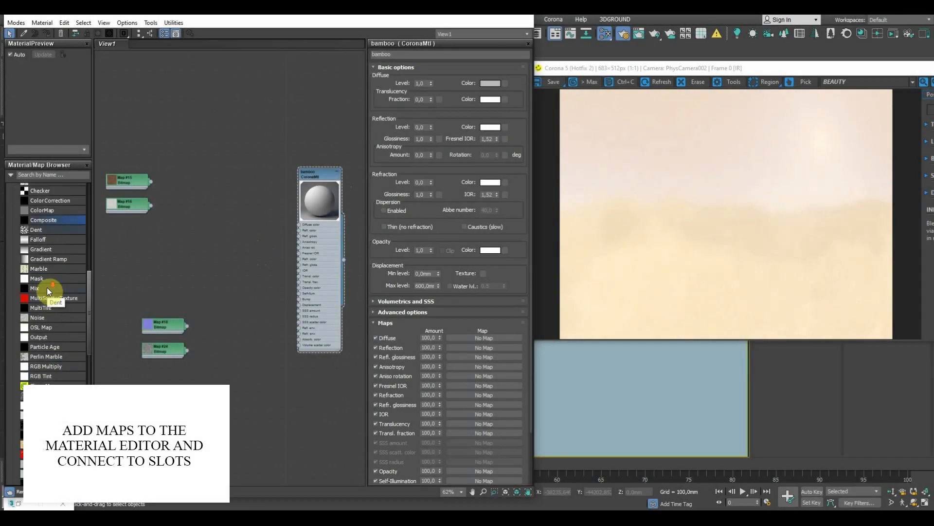
Step: Add a CoronaAO map and a Composite map to the bamboo graph, wiring the AO bitmap into CoronaAO's AO Distance
{"action": "scroll", "coordinate": [48, 291], "scroll_direction": "down", "scroll_amount": 6}
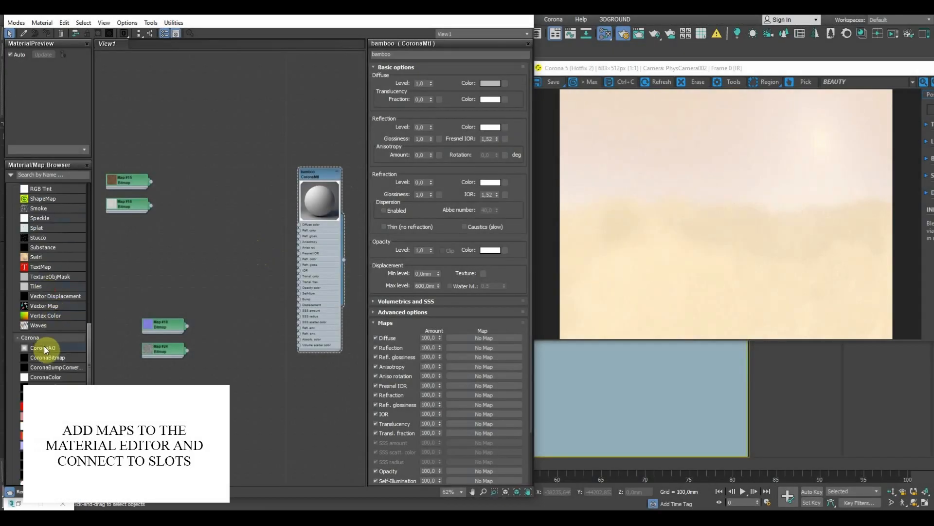
{"action": "left_click_drag", "start_coordinate": [44, 348], "coordinate": [167, 224]}
{"action": "scroll", "coordinate": [46, 302], "scroll_direction": "up", "scroll_amount": 8}
{"action": "left_click", "coordinate": [58, 248]}
{"action": "left_click_drag", "start_coordinate": [58, 248], "coordinate": [251, 203]}
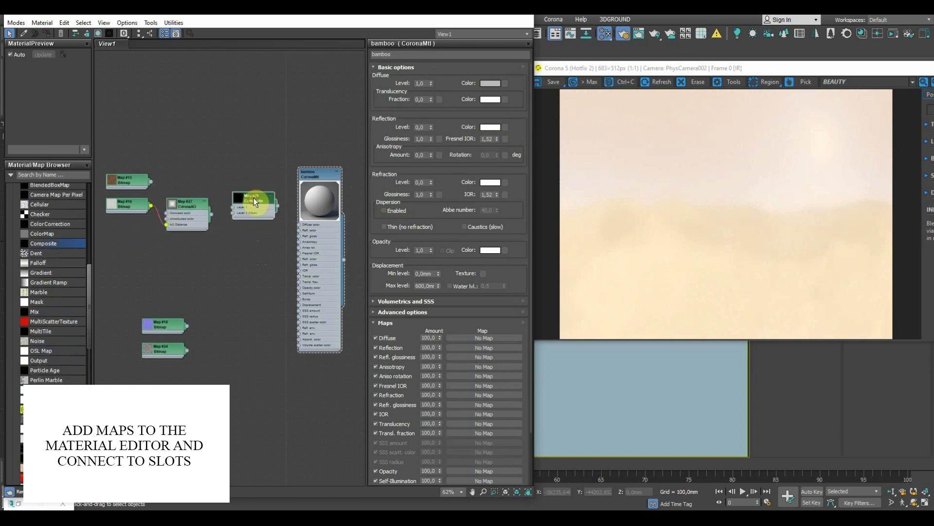
Step: Add a second Composite layer, feed the diffuse bitmap and CoronaAO into Layers 1 and 2, and connect the Composite to Diffuse color
{"action": "double_click", "coordinate": [252, 199]}
{"action": "left_click", "coordinate": [520, 78]}
{"action": "left_click_drag", "start_coordinate": [151, 184], "coordinate": [234, 207]}
{"action": "left_click_drag", "start_coordinate": [211, 214], "coordinate": [298, 224]}
Step: Set the Composite's Layer 2 to Multiply blending with 20 opacity
{"action": "left_click", "coordinate": [438, 110]}
{"action": "left_click", "coordinate": [417, 152]}
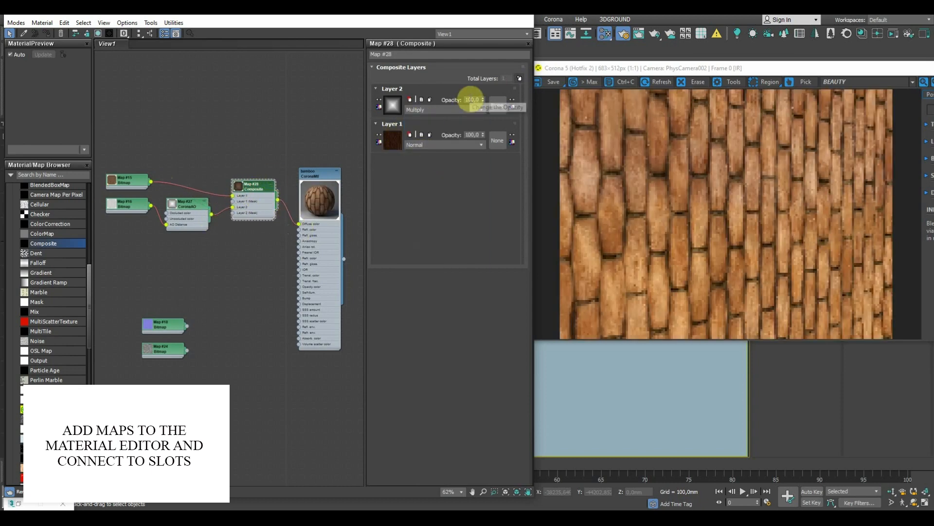
{"action": "type", "text": "20"}
{"action": "key", "text": "Return"}
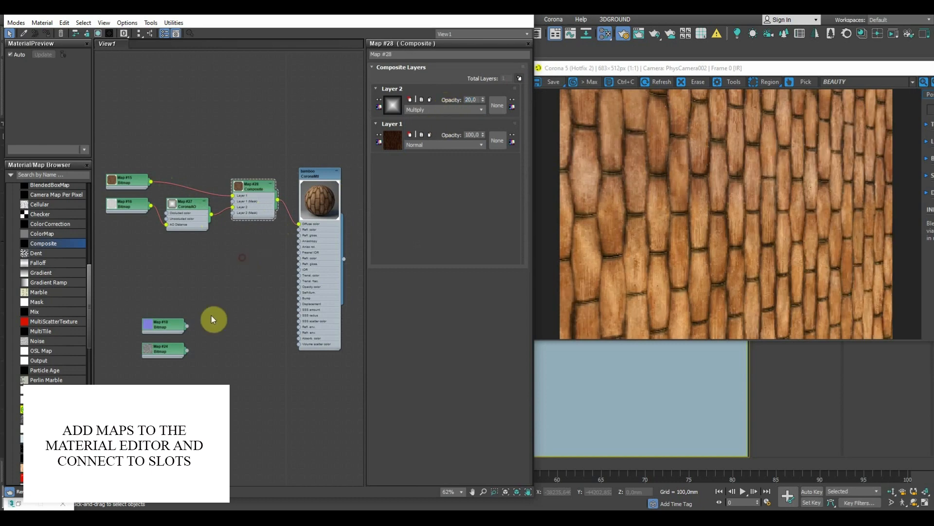
Step: Route the normal bitmap through a new CoronaNormal map into the material's Bump slot, with a strength multiplier of 0,7
{"action": "scroll", "coordinate": [78, 358], "scroll_direction": "down", "scroll_amount": 10}
{"action": "left_click_drag", "start_coordinate": [51, 305], "coordinate": [223, 302]}
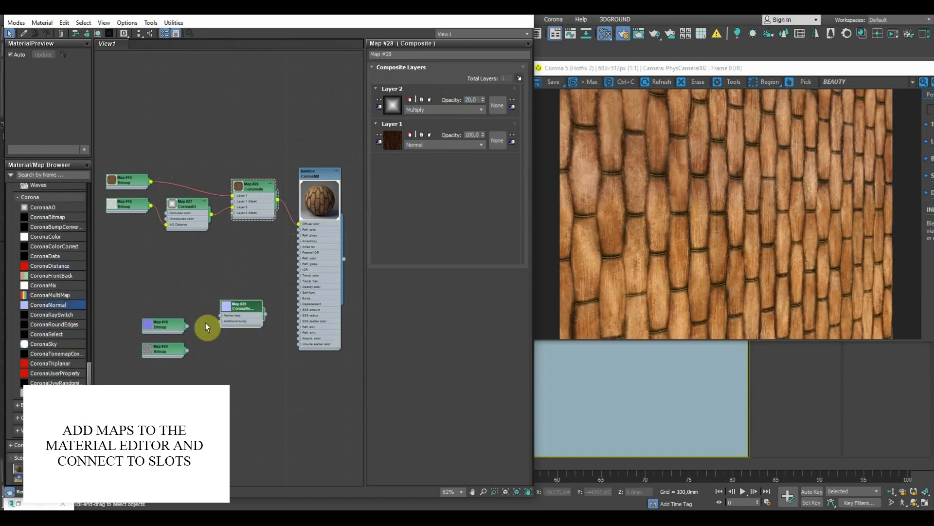
{"action": "left_click_drag", "start_coordinate": [174, 328], "coordinate": [200, 312]}
{"action": "double_click", "coordinate": [255, 311]}
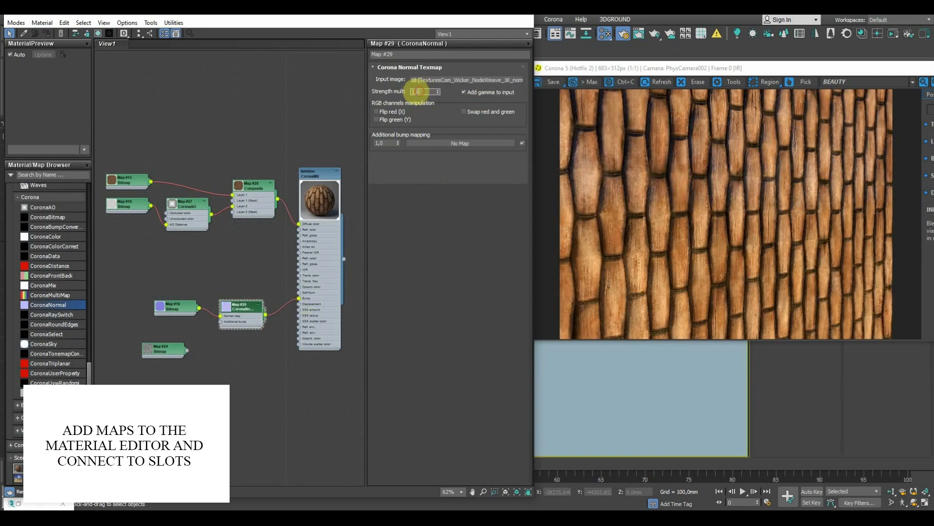
{"action": "type", "text": "0,7"}
{"action": "key", "text": "Return"}
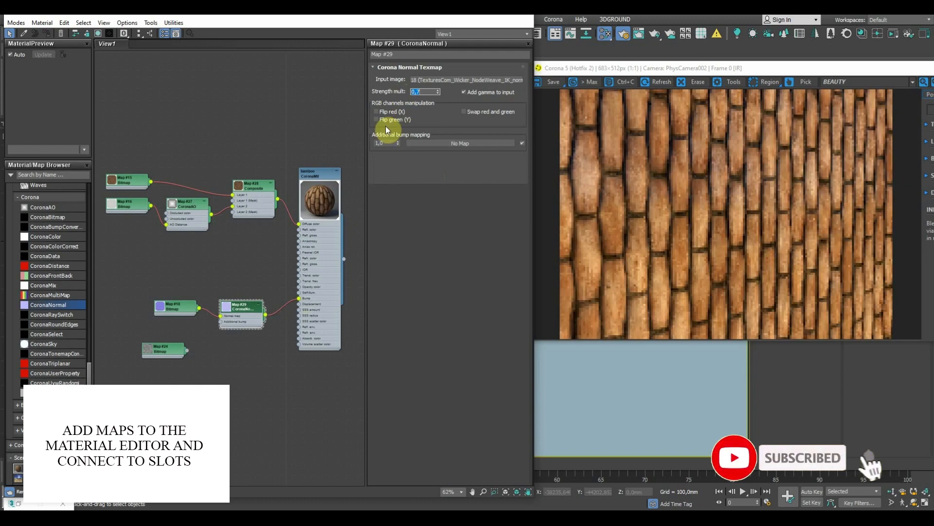
Step: Reposition the height bitmap beneath the CoronaNormal map and connect it to the material's Displacement slot
{"action": "left_click_drag", "start_coordinate": [185, 355], "coordinate": [266, 354]}
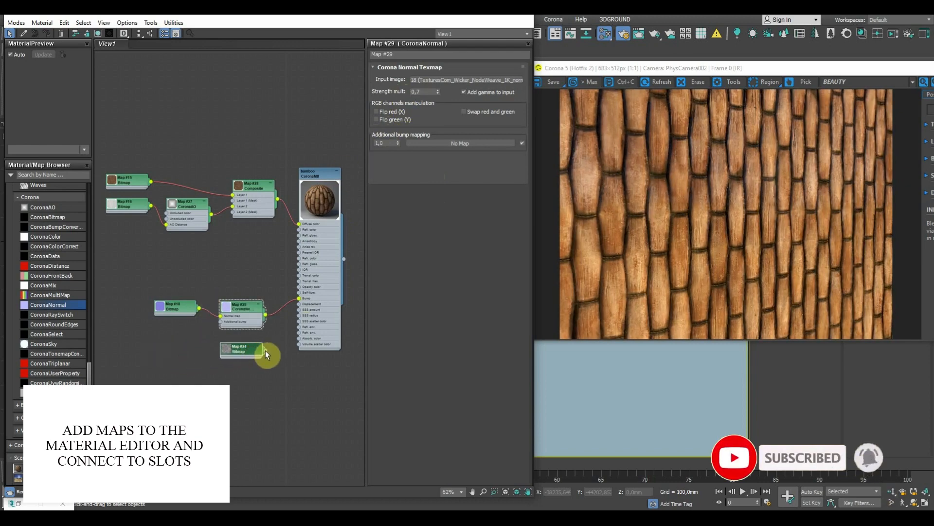
{"action": "left_click_drag", "start_coordinate": [300, 305], "coordinate": [299, 305]}
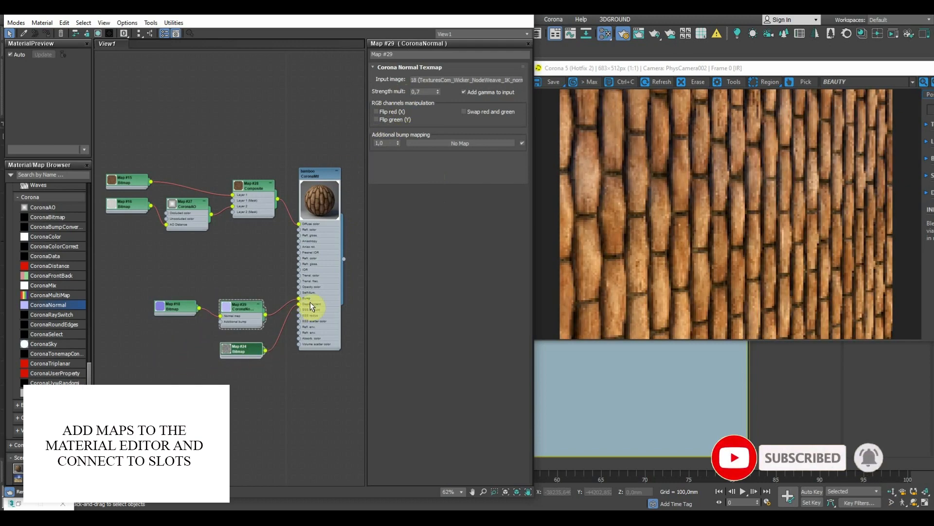
{"action": "scroll", "coordinate": [760, 205], "scroll_direction": "up", "scroll_amount": 1}
{"action": "scroll", "coordinate": [760, 206], "scroll_direction": "down", "scroll_amount": 1}
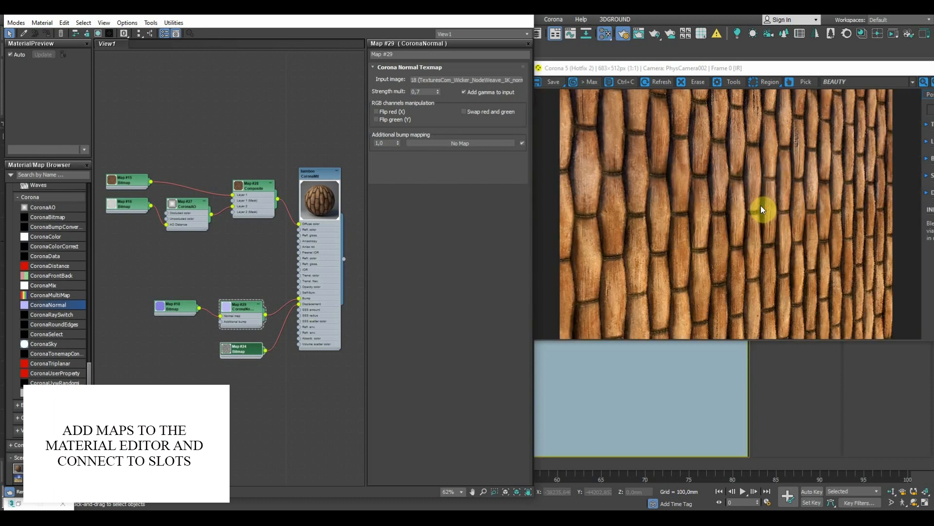
Step: Move the normal and height nodes down, add two ColorCorrection maps above them, and feed the diffuse bitmap into both
{"action": "left_click_drag", "start_coordinate": [164, 289], "coordinate": [244, 384]}
{"action": "left_click_drag", "start_coordinate": [244, 353], "coordinate": [250, 377]}
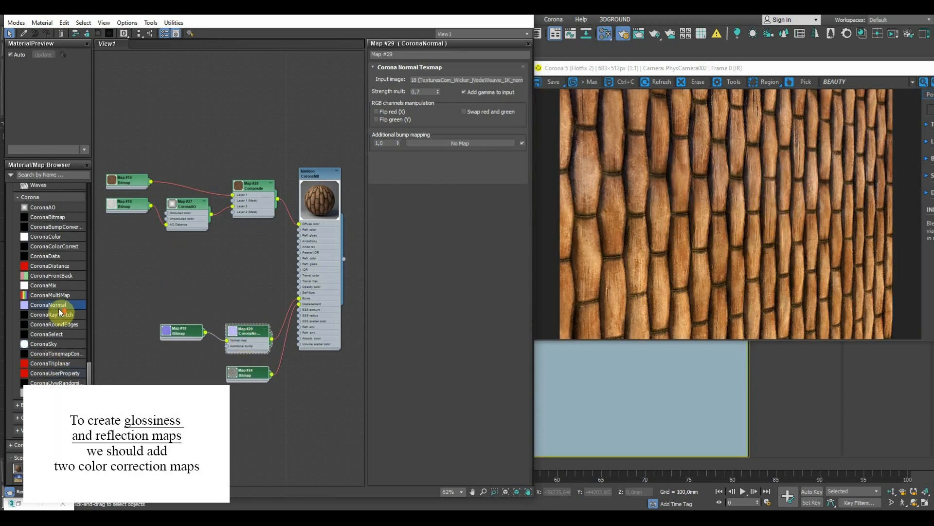
{"action": "scroll", "coordinate": [59, 309], "scroll_direction": "up", "scroll_amount": 10}
{"action": "scroll", "coordinate": [58, 300], "scroll_direction": "up", "scroll_amount": 3}
{"action": "left_click_drag", "start_coordinate": [54, 261], "coordinate": [245, 283]}
{"action": "left_click_drag", "start_coordinate": [151, 182], "coordinate": [226, 256]}
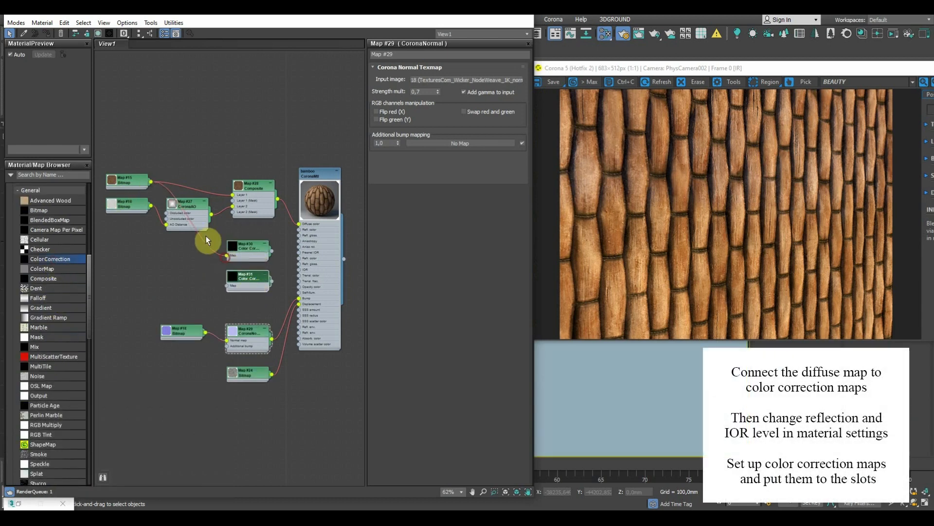
Step: Desaturate the upper Color Correction map and adjust its lightness settings
{"action": "double_click", "coordinate": [234, 246]}
{"action": "scroll", "coordinate": [291, 266], "scroll_direction": "up", "scroll_amount": 3}
{"action": "middle_click_drag", "start_coordinate": [277, 309], "coordinate": [260, 291]}
{"action": "scroll", "coordinate": [260, 291], "scroll_direction": "up", "scroll_amount": 1}
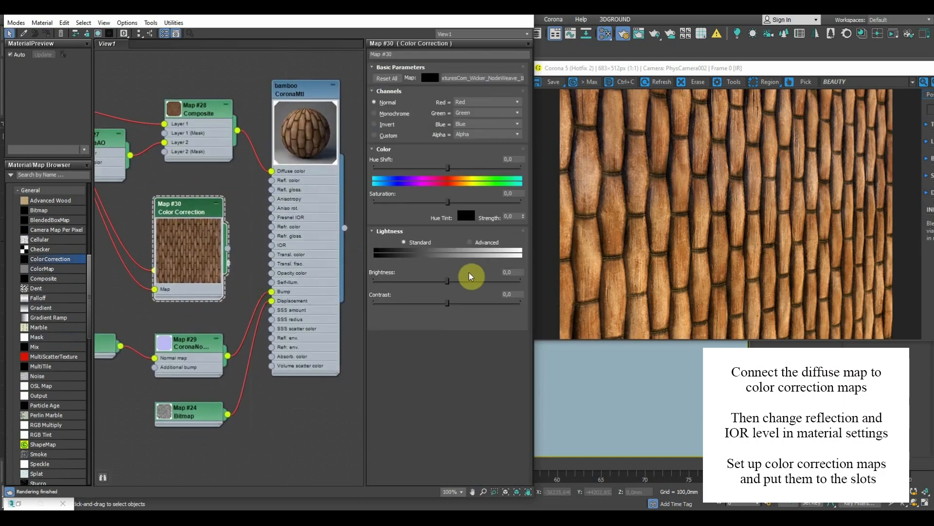
{"action": "mouse_move", "coordinate": [452, 309]}
{"action": "left_mouse_down"}
{"action": "mouse_move", "coordinate": [432, 301]}
{"action": "mouse_move", "coordinate": [440, 303]}
{"action": "left_mouse_up"}
{"action": "double_click", "coordinate": [198, 243]}
Step: Set the lower Color Correction map to saturation -100, brightness 6,977 and contrast 9,635
{"action": "double_click", "coordinate": [168, 256]}
{"action": "double_click", "coordinate": [180, 258]}
{"action": "left_click_drag", "start_coordinate": [448, 202], "coordinate": [313, 221]}
{"action": "left_click_drag", "start_coordinate": [446, 281], "coordinate": [456, 305]}
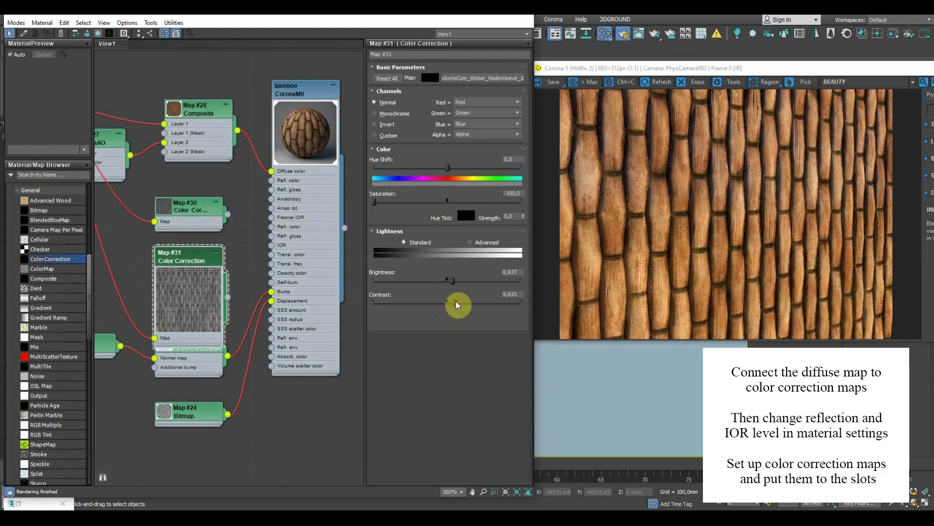
{"action": "double_click", "coordinate": [185, 293]}
Step: Set the bamboo material's reflection level to 1,0 and its Fresnel IOR to 2,0
{"action": "double_click", "coordinate": [303, 92]}
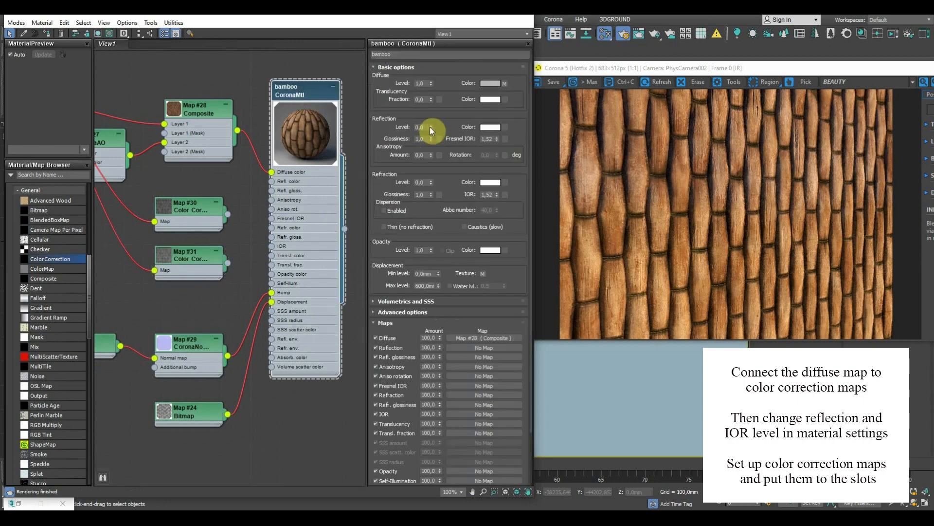
{"action": "left_click_drag", "start_coordinate": [430, 127], "coordinate": [437, 52]}
{"action": "double_click", "coordinate": [490, 139]}
{"action": "type", "text": "2"}
{"action": "key", "text": "Return"}
Step: Connect the upper Color Correction map to Refl. color and the lower one to Refl. gloss. on the bamboo material
{"action": "left_click_drag", "start_coordinate": [221, 214], "coordinate": [272, 182]}
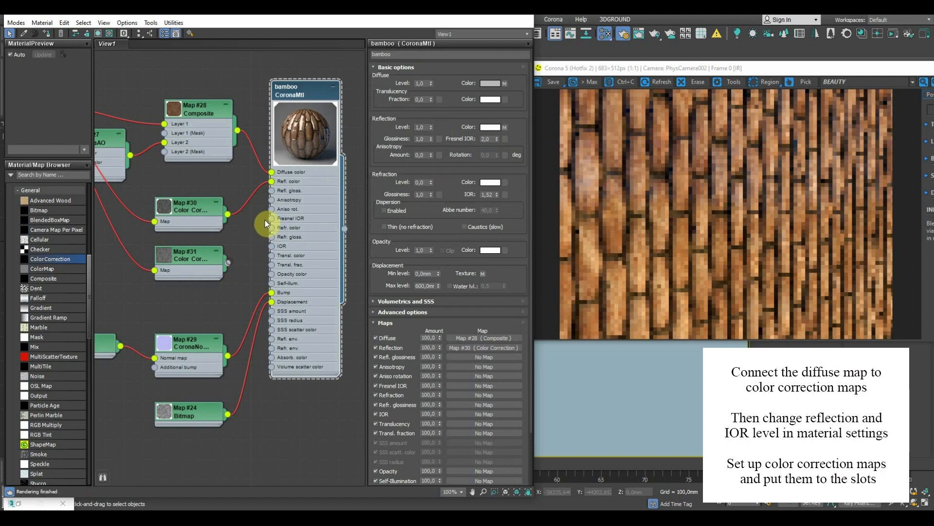
{"action": "left_click_drag", "start_coordinate": [227, 262], "coordinate": [272, 190]}
{"action": "scroll", "coordinate": [234, 235], "scroll_direction": "down", "scroll_amount": 1}
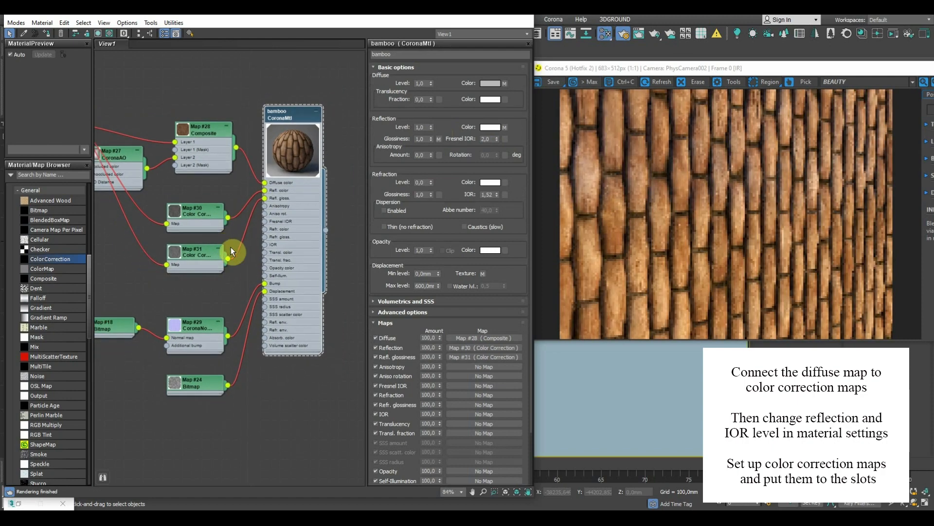
{"action": "middle_click_drag", "start_coordinate": [231, 248], "coordinate": [263, 244]}
{"action": "scroll", "coordinate": [771, 216], "scroll_direction": "up", "scroll_amount": 1}
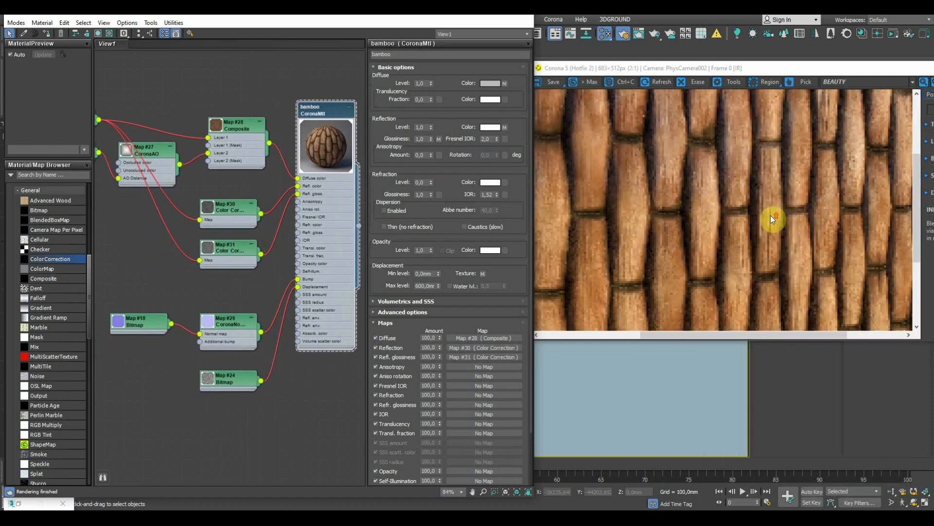
{"action": "scroll", "coordinate": [771, 217], "scroll_direction": "down", "scroll_amount": 1}
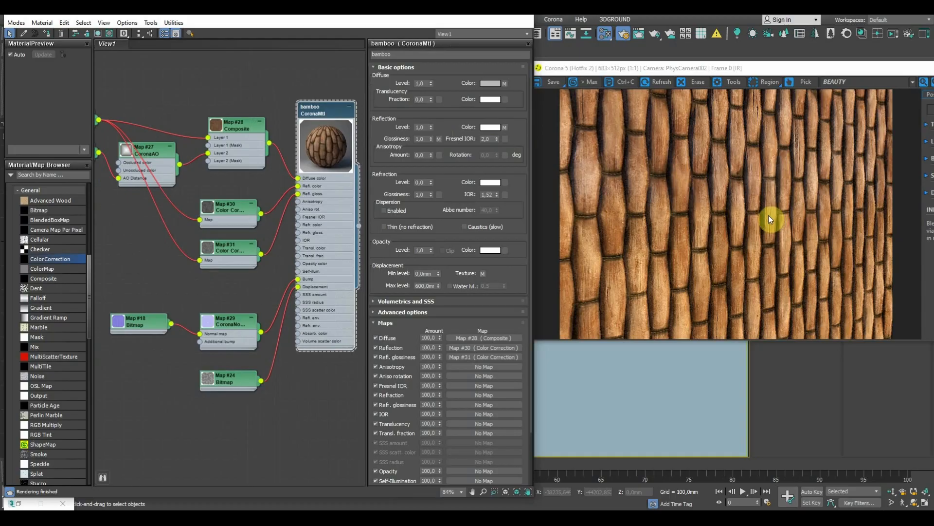